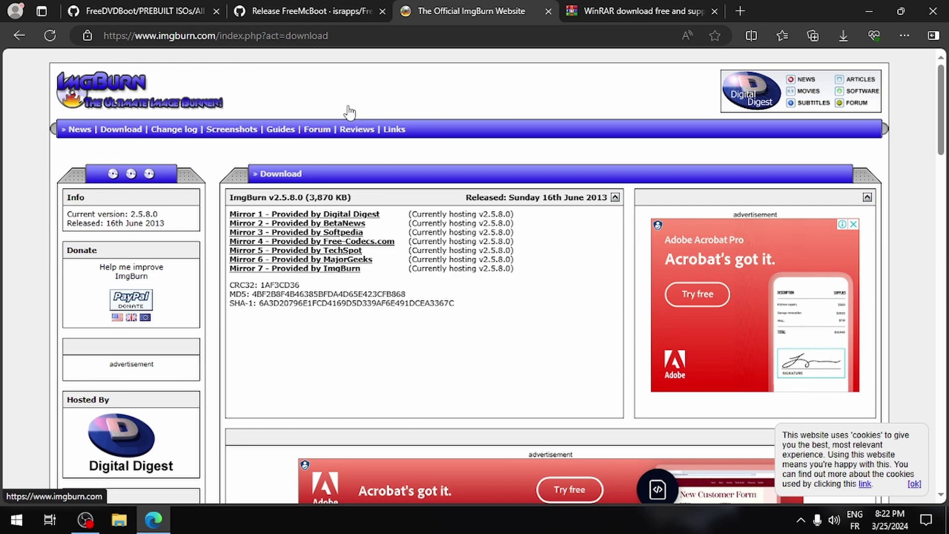
Download ImgBurn from the mirror provided by ImgBurn and the WinRAR 7.00 English 64 bit installer
click(327, 269)
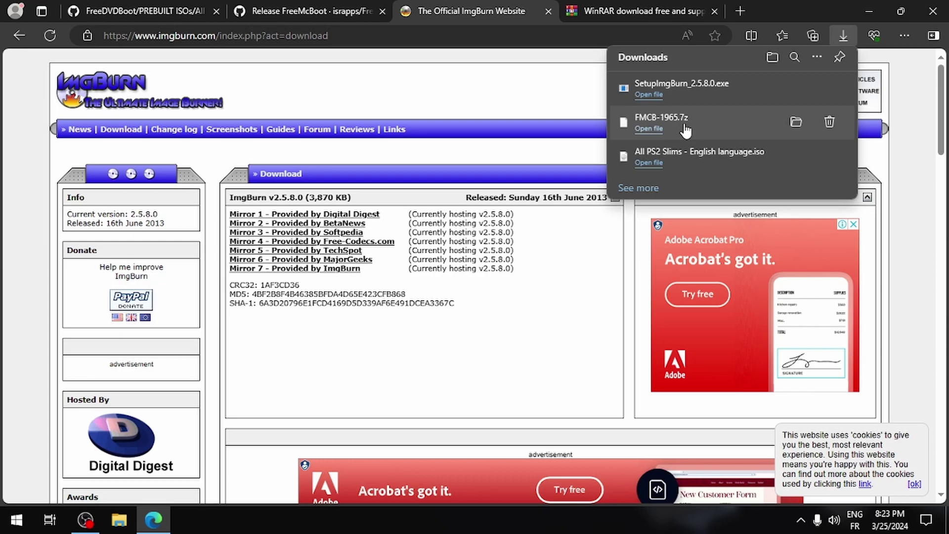
click(614, 7)
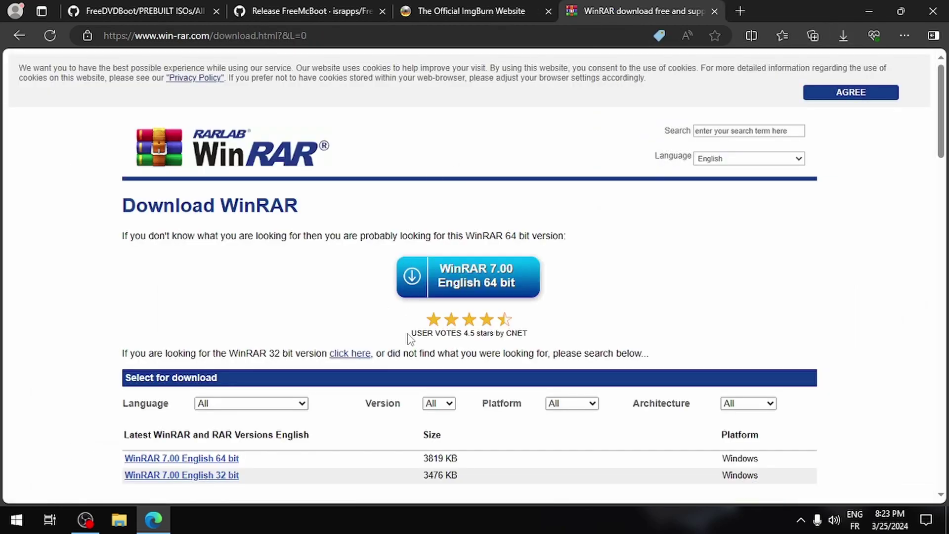
scroll(408, 339, down, 4)
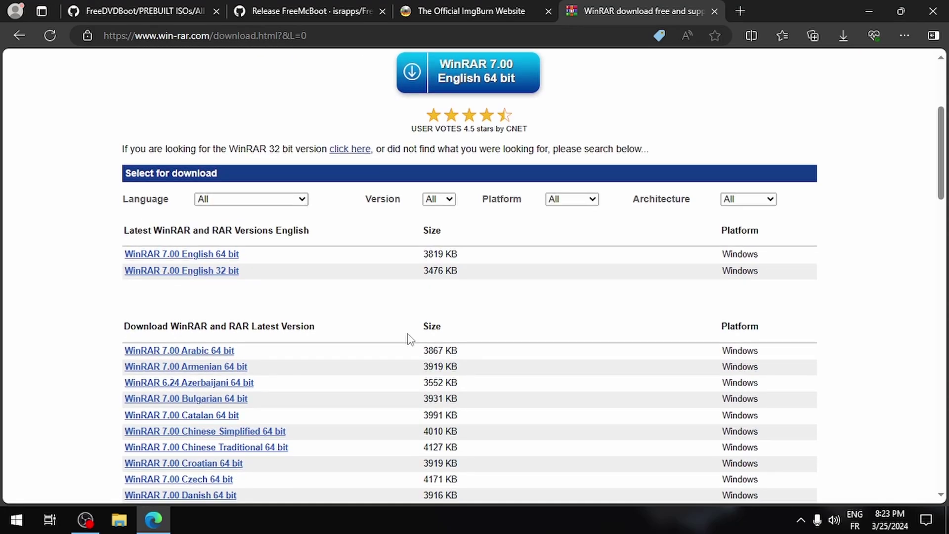
click(214, 256)
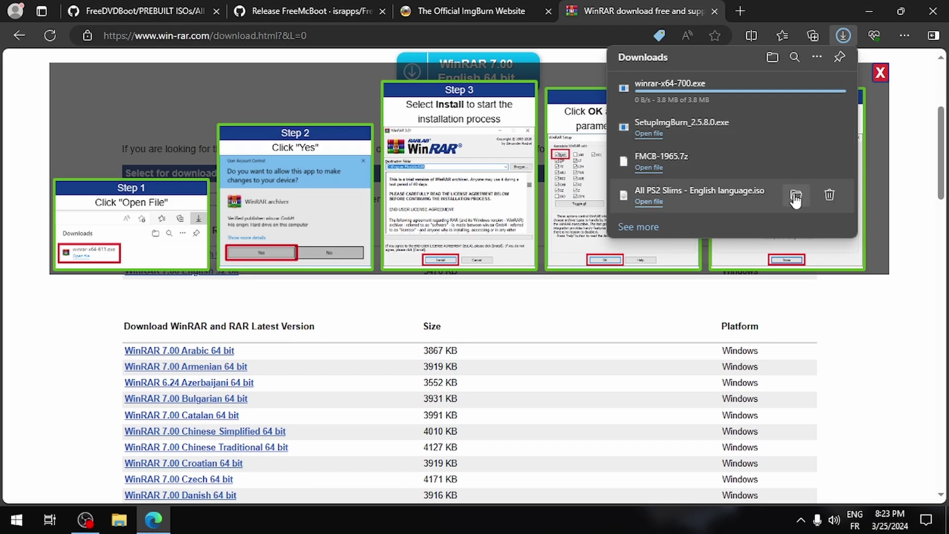
Open the folder containing the downloaded PS2 Slims ISO, minimize the browser, and delete K-Lite_Codec_Pack_1820_Full
click(795, 196)
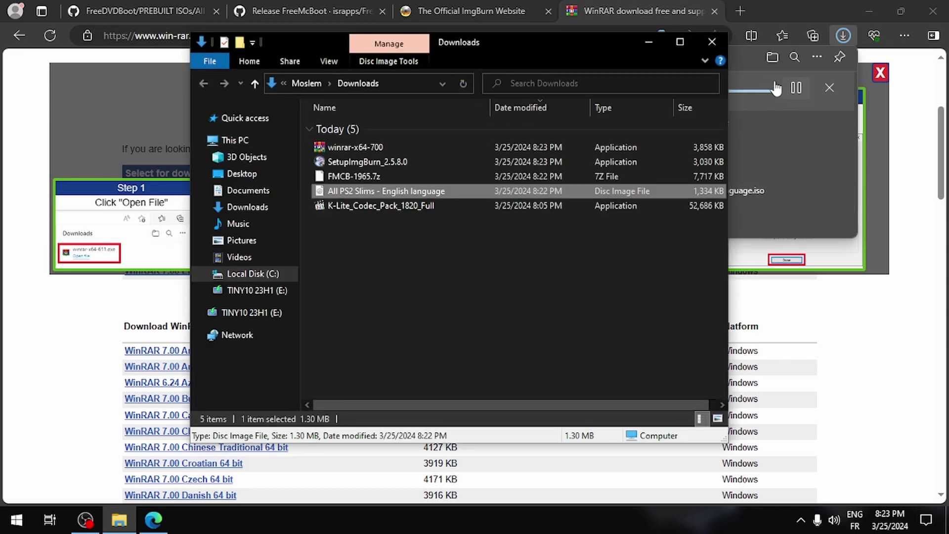
click(747, 59)
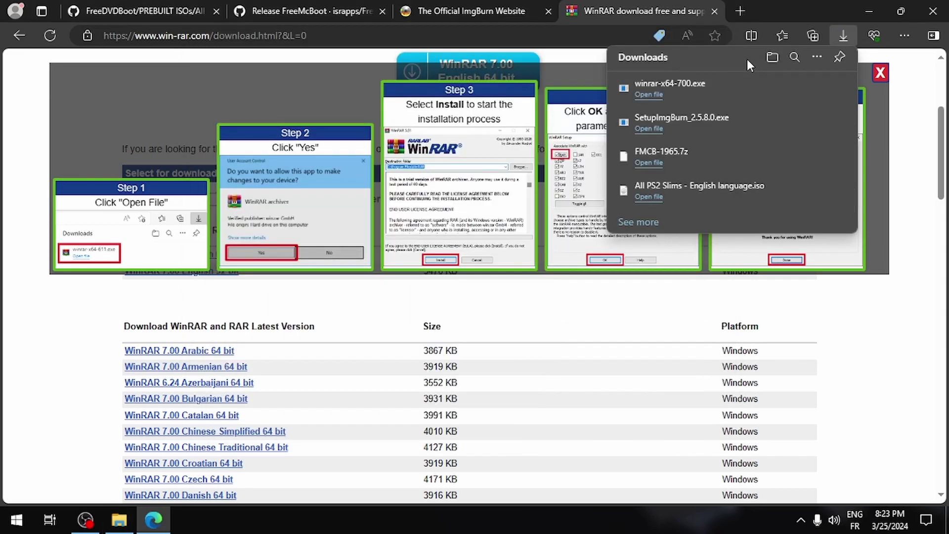
click(868, 6)
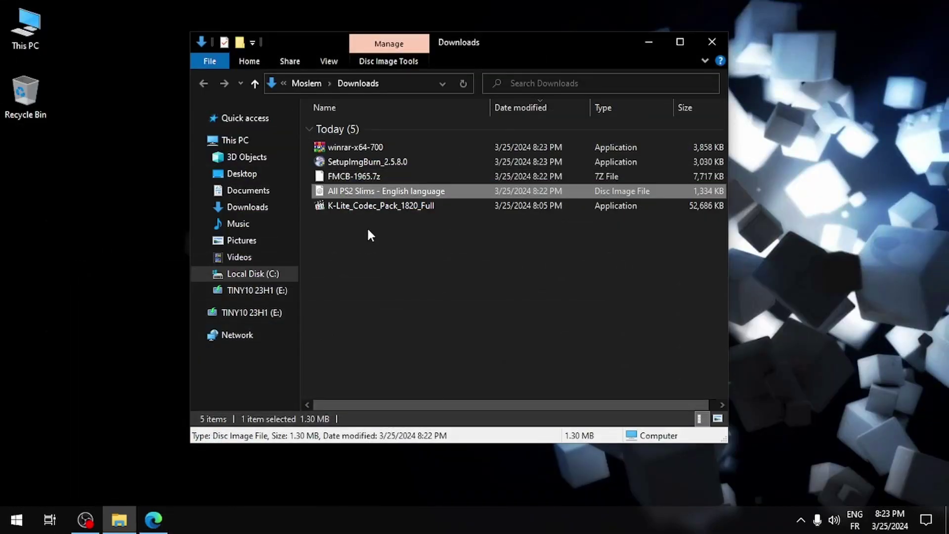
click(342, 206)
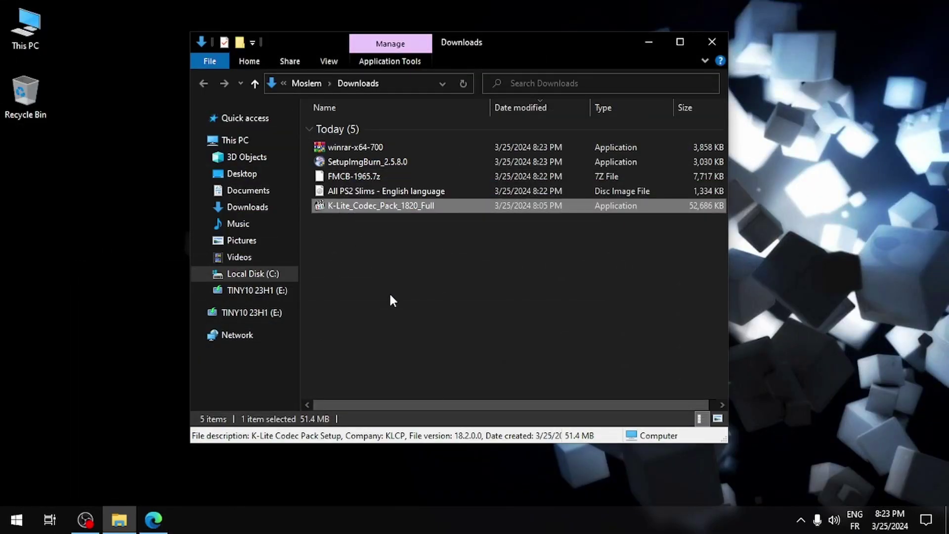
key(Delete)
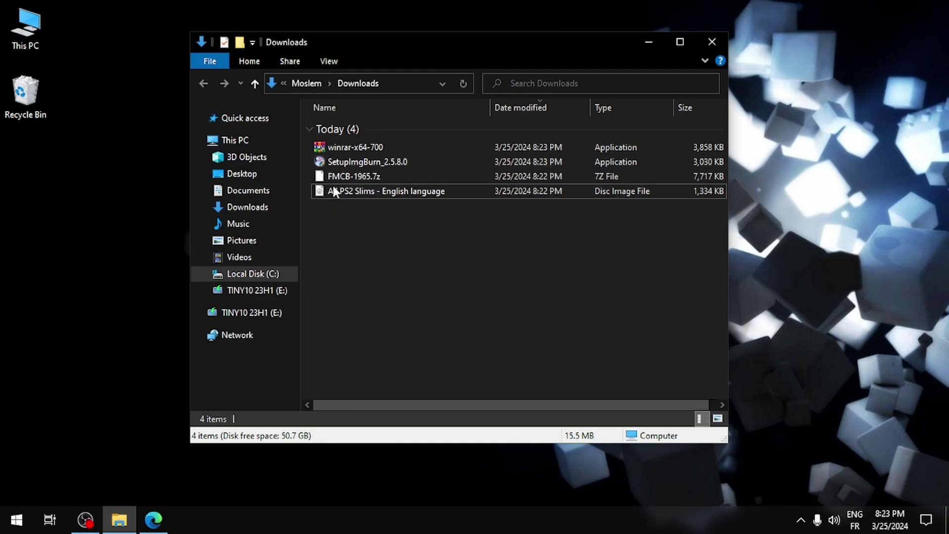
Show file name extensions for the files in the Downloads folder
drag(348, 203, 358, 144)
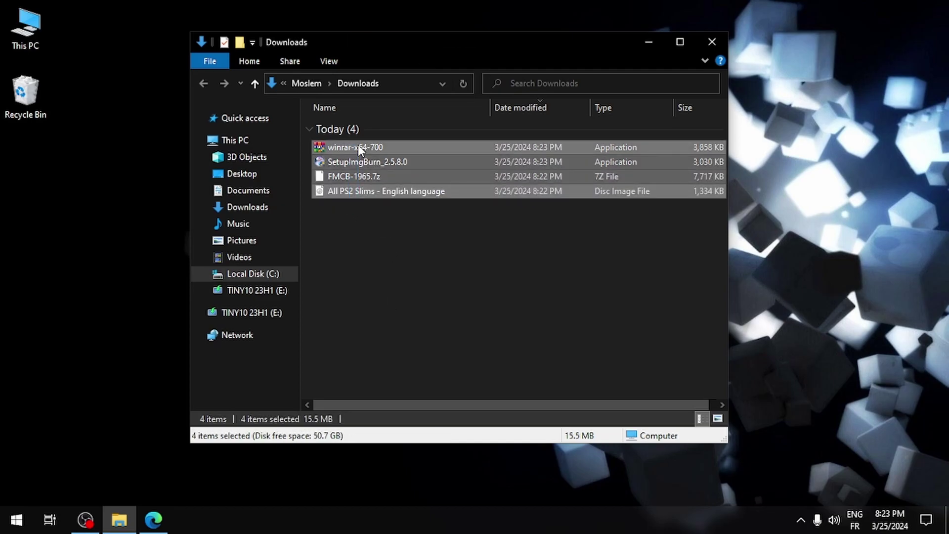
click(388, 232)
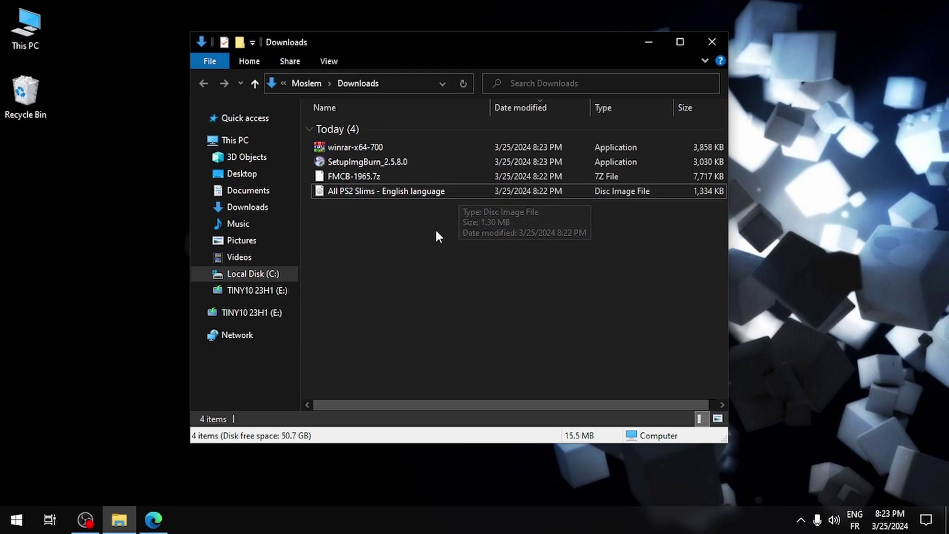
click(325, 61)
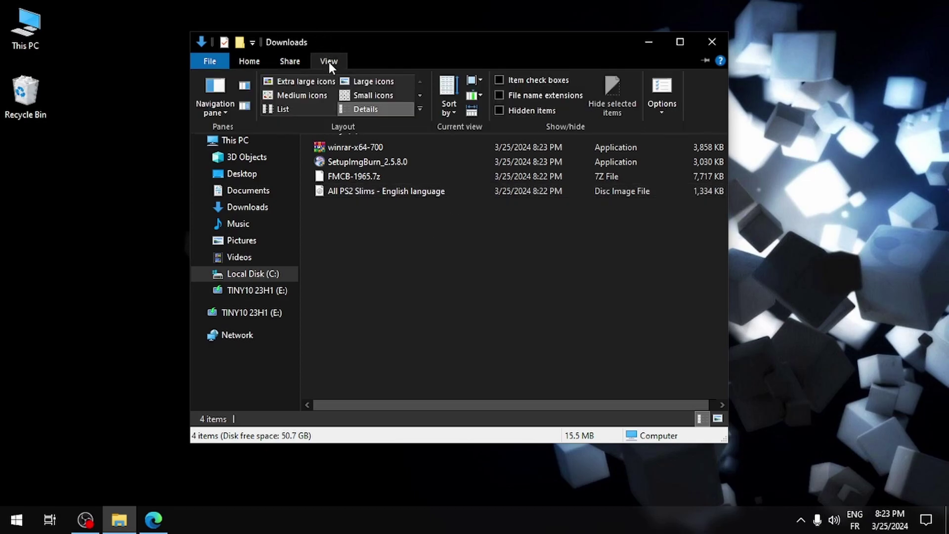
click(522, 94)
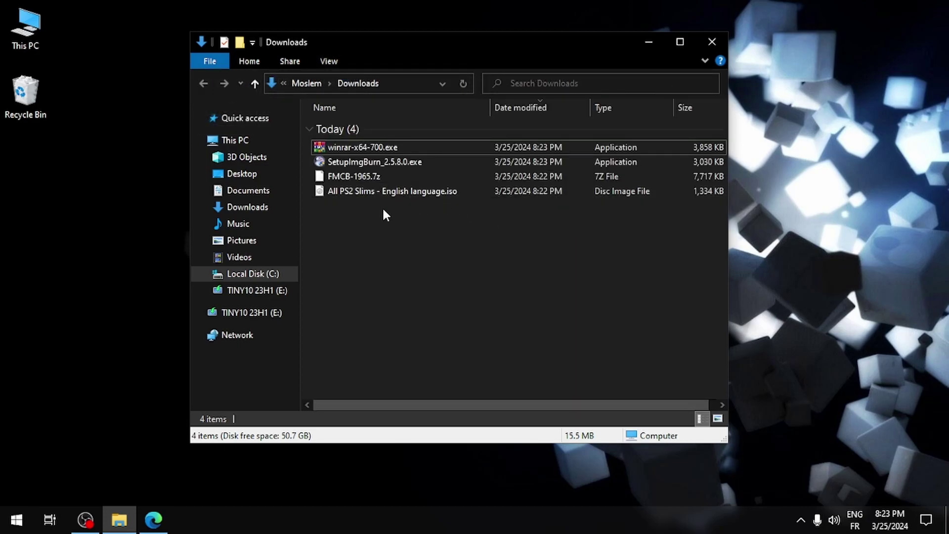
Run winrar-x64-700.exe and install WinRAR with the default settings
double_click(390, 147)
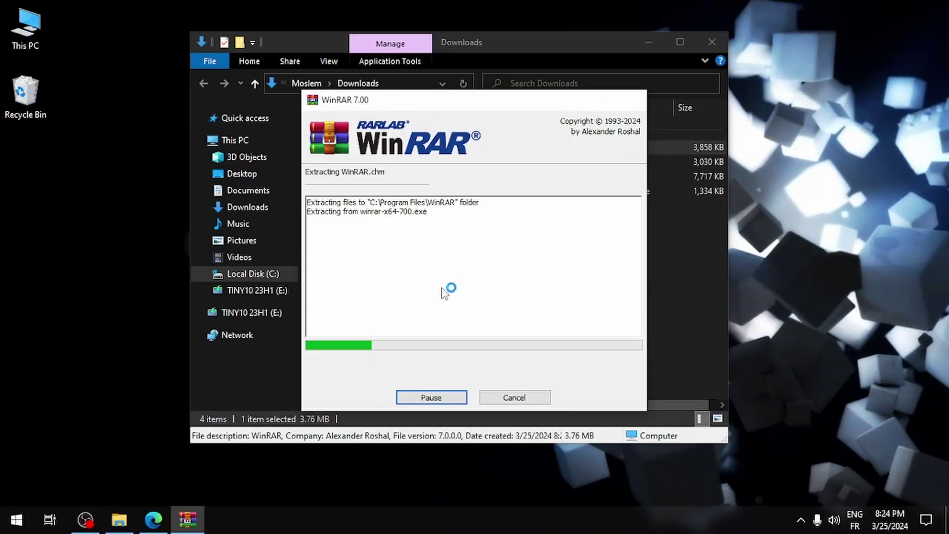
key(Return)
key(Return)
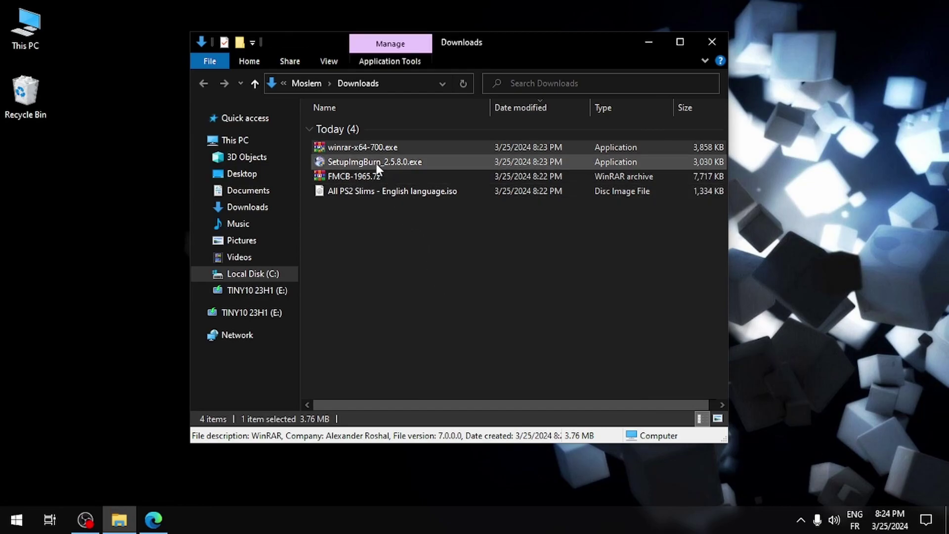
Run SetupImgBurn_2.5.8.0.exe, accept the license terms, and install with the Full components and default folders
double_click(377, 165)
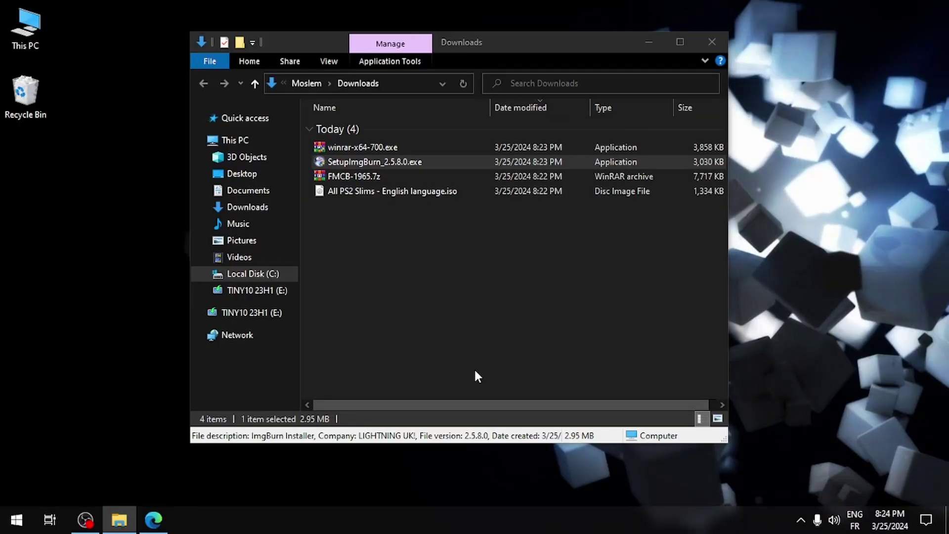
key(Return)
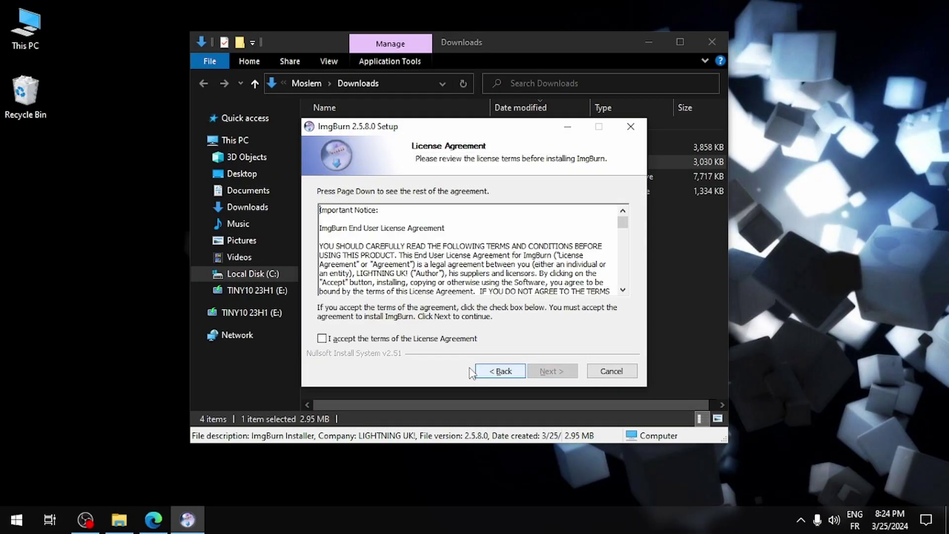
click(432, 339)
click(535, 373)
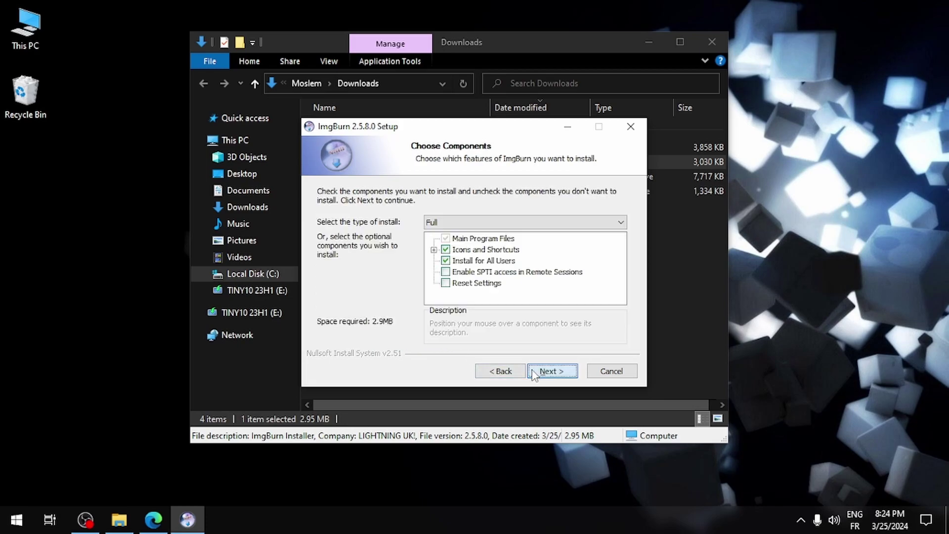
click(543, 374)
click(546, 375)
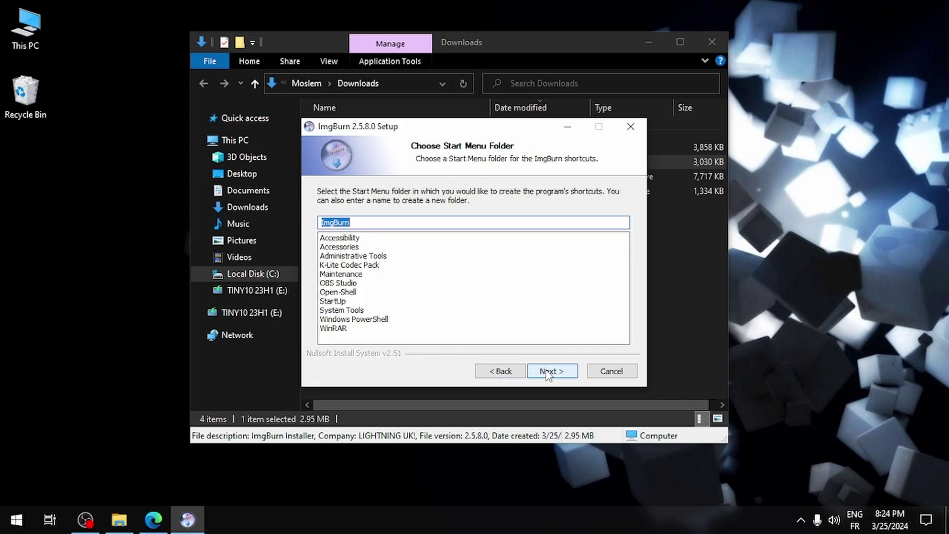
click(546, 372)
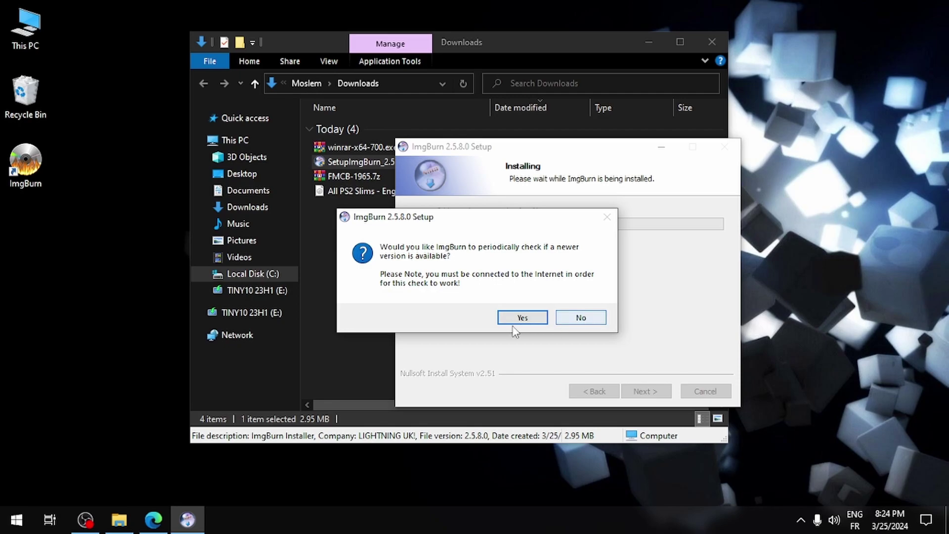
Decline ImgBurn's periodic update checks, minimize the opened browser page, and finish the setup wizard
click(579, 321)
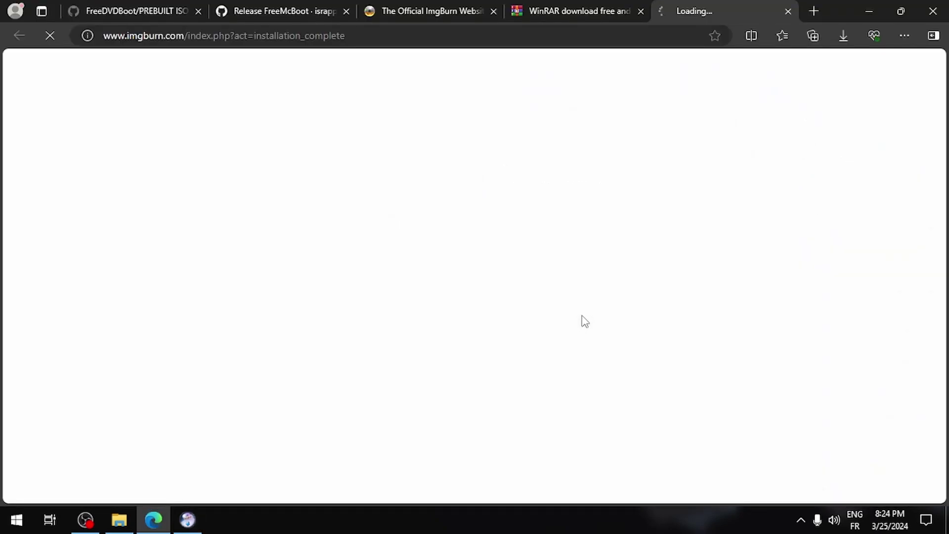
click(870, 10)
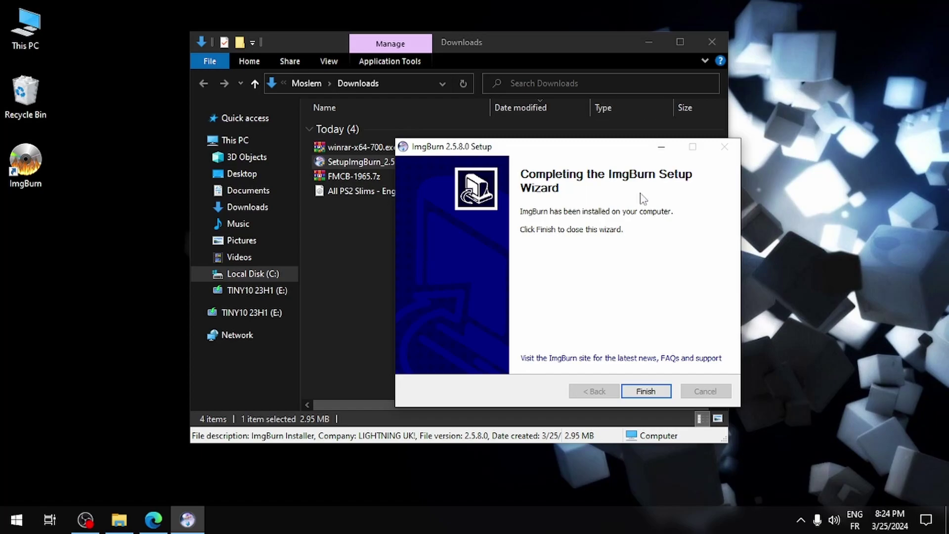
click(646, 391)
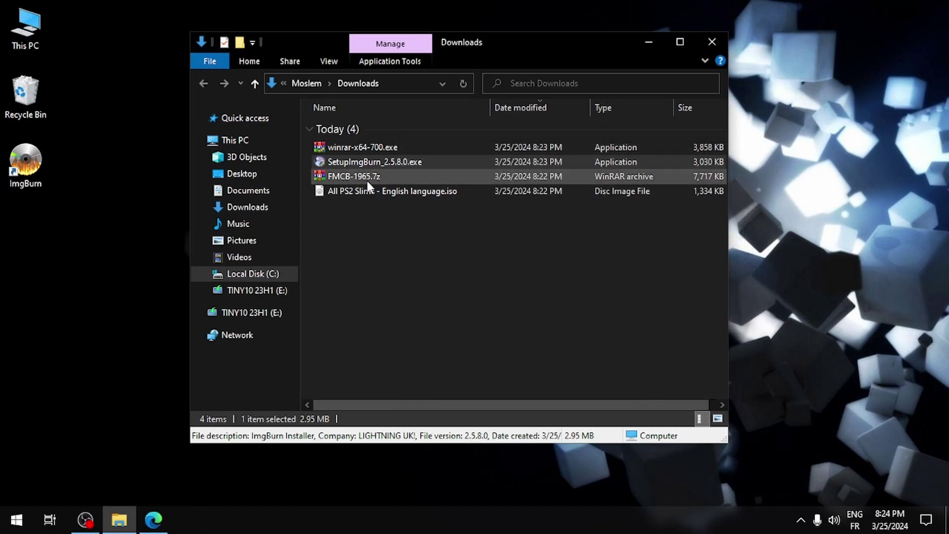
Move FMCB-1965.7z and All PS2 Slims - English language.iso from Downloads to the desktop, and minimize the folder window
drag(348, 205, 373, 175)
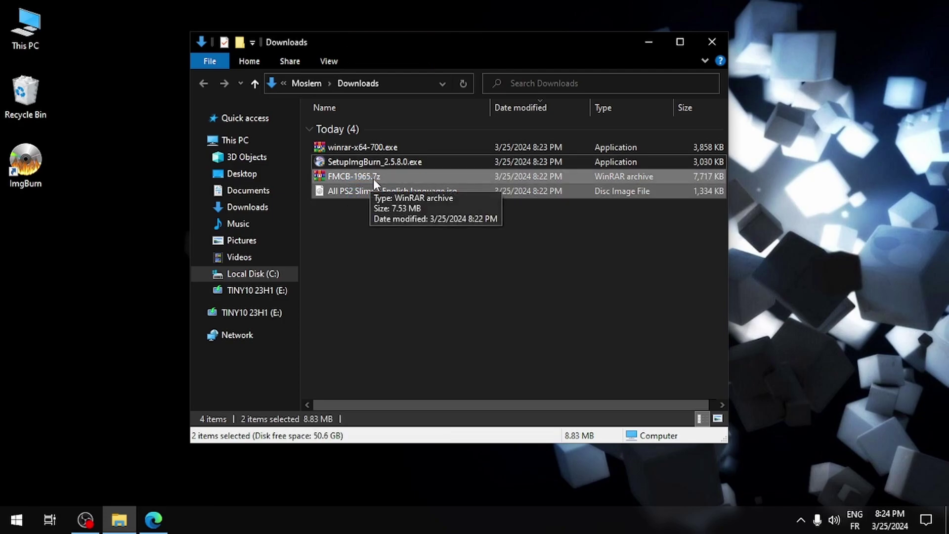
drag(393, 187, 118, 186)
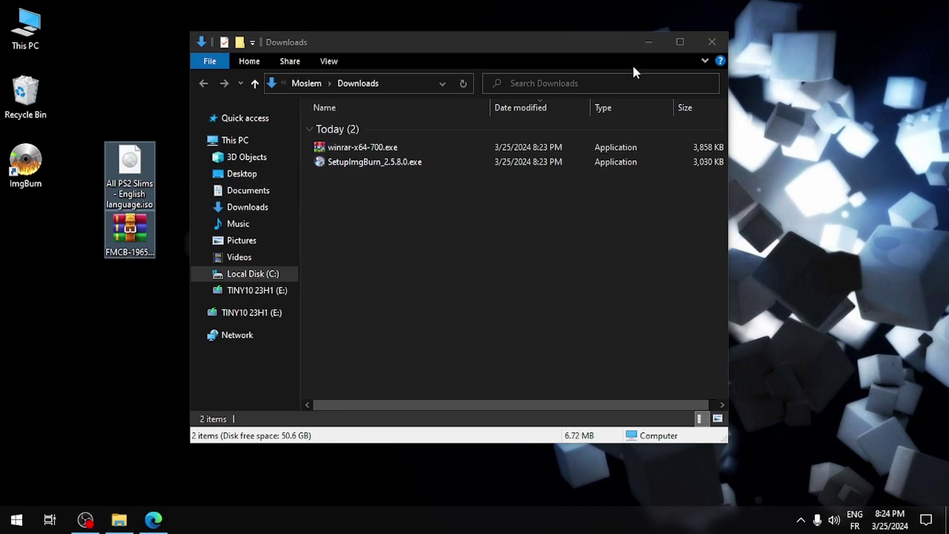
click(644, 48)
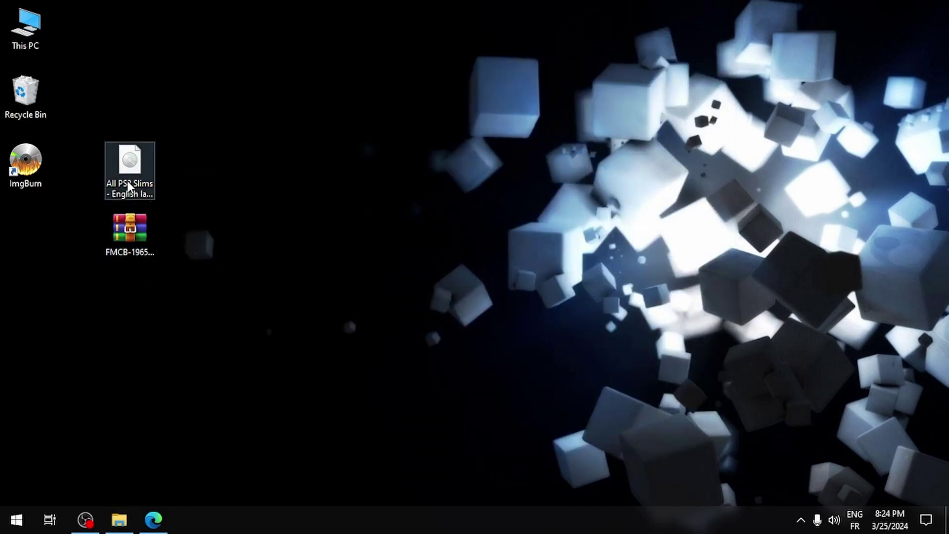
Spread the ISO file and the FMCB-1965.7z archive apart side by side on the desktop
click(127, 186)
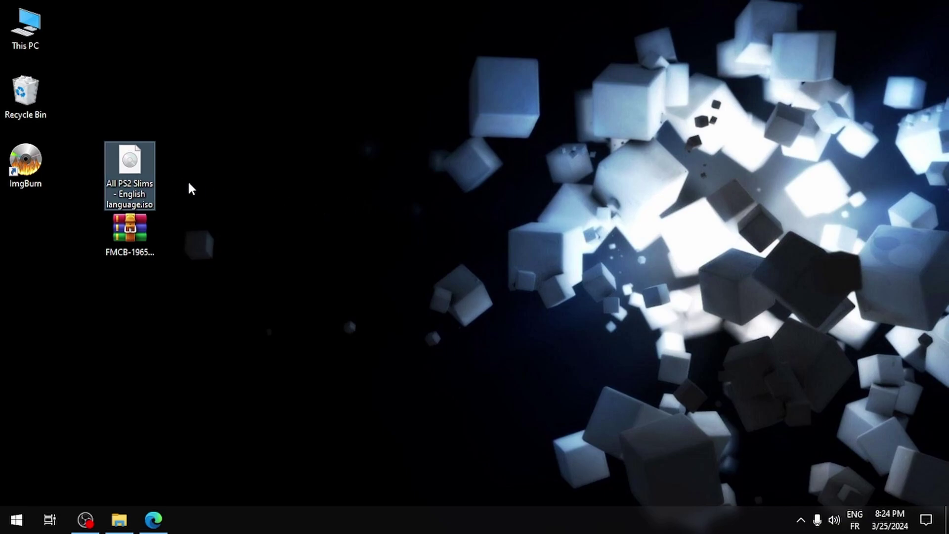
drag(128, 168, 372, 245)
click(121, 237)
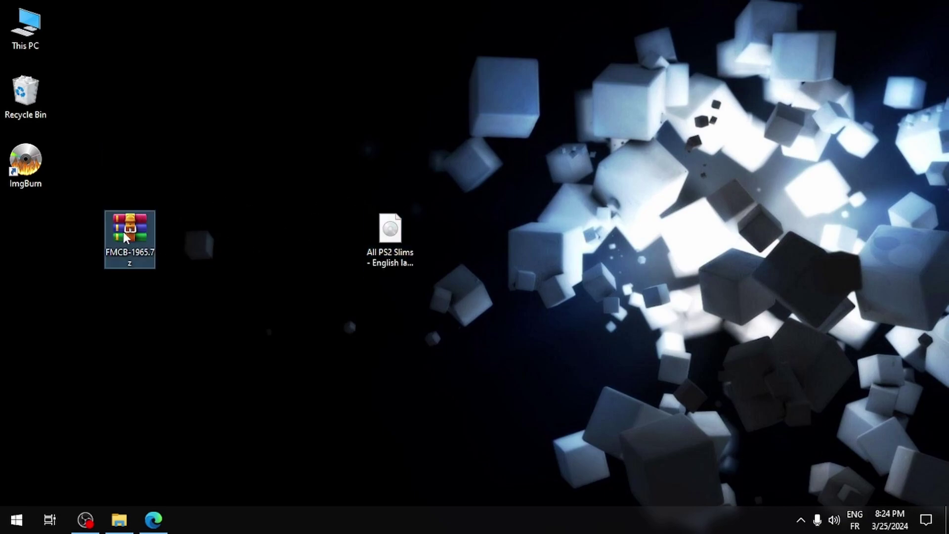
drag(121, 237, 225, 238)
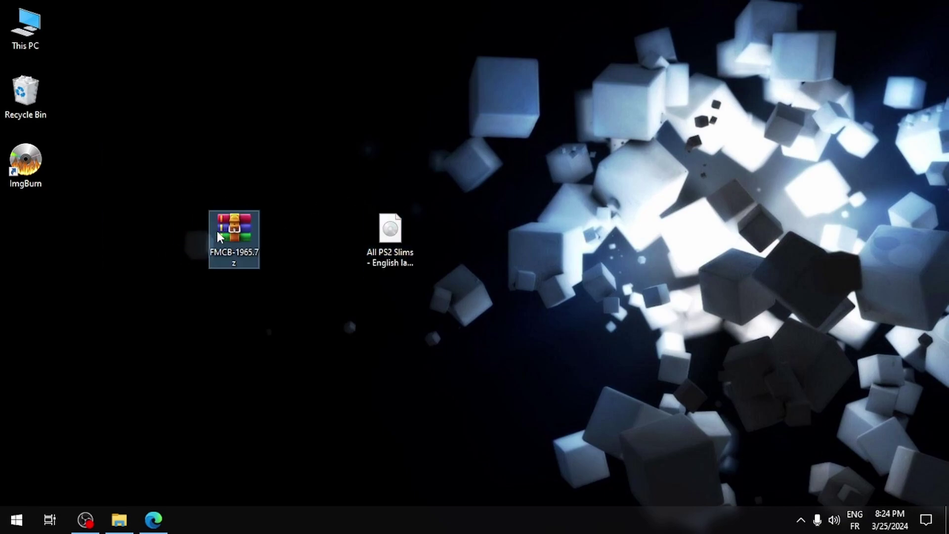
Open FMCB-1965.7z in WinRAR, dismiss the purchase notice, inspect the FMCBinst-1965 folder's contents, and close the archive
double_click(234, 251)
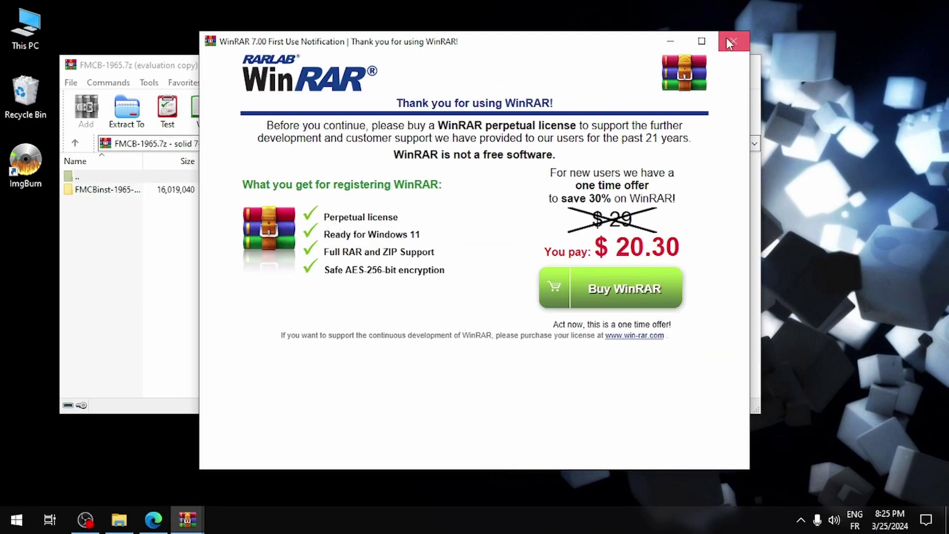
click(731, 43)
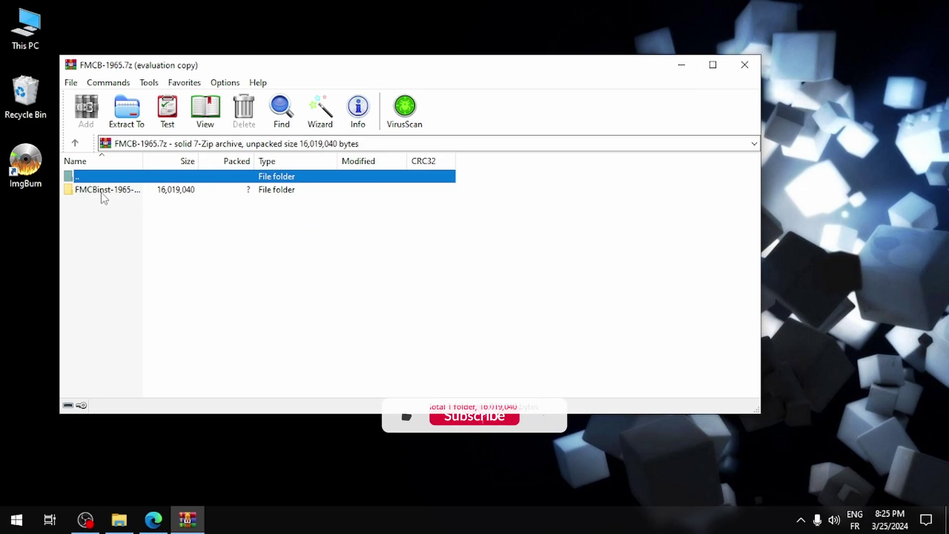
double_click(103, 190)
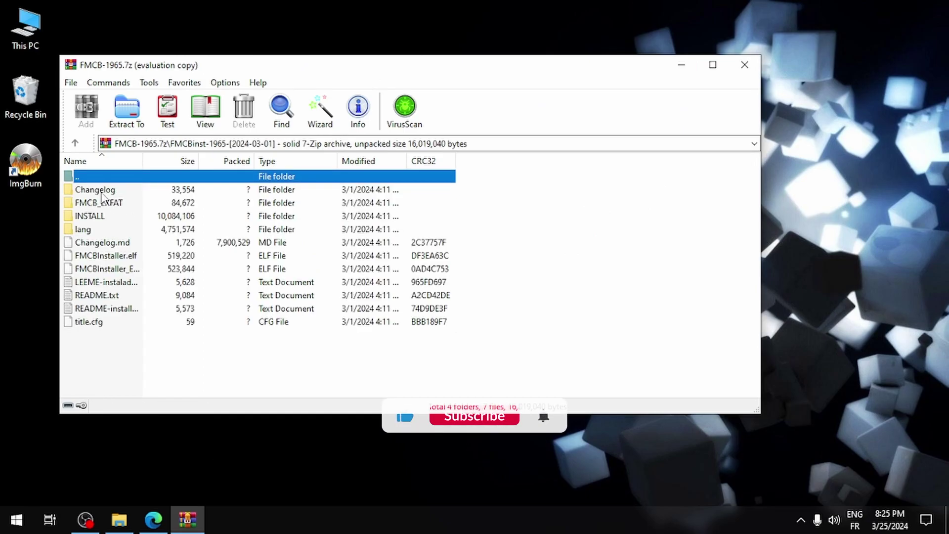
click(76, 144)
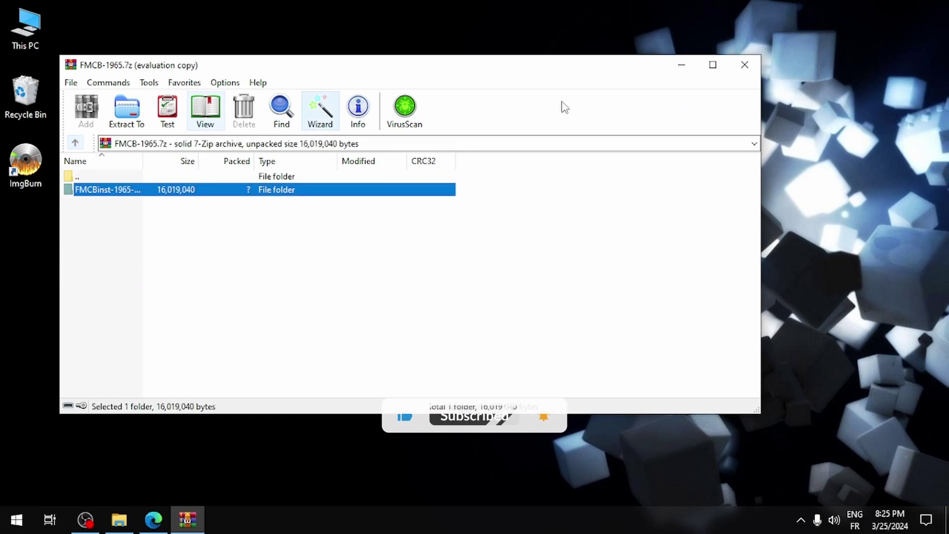
click(744, 65)
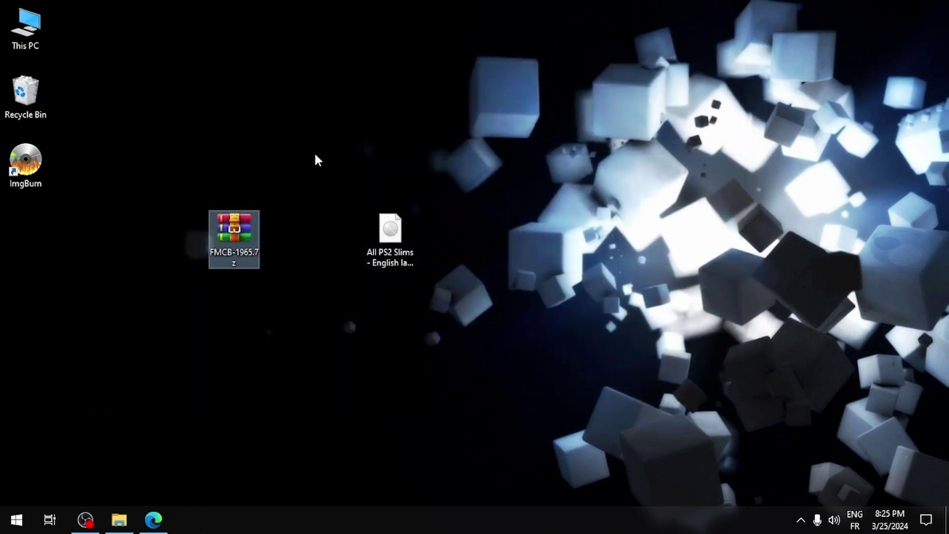
Extract FMCB-1965.7z into its own FMCB-1965 folder on the desktop and place that folder beside the archive
right_click(237, 246)
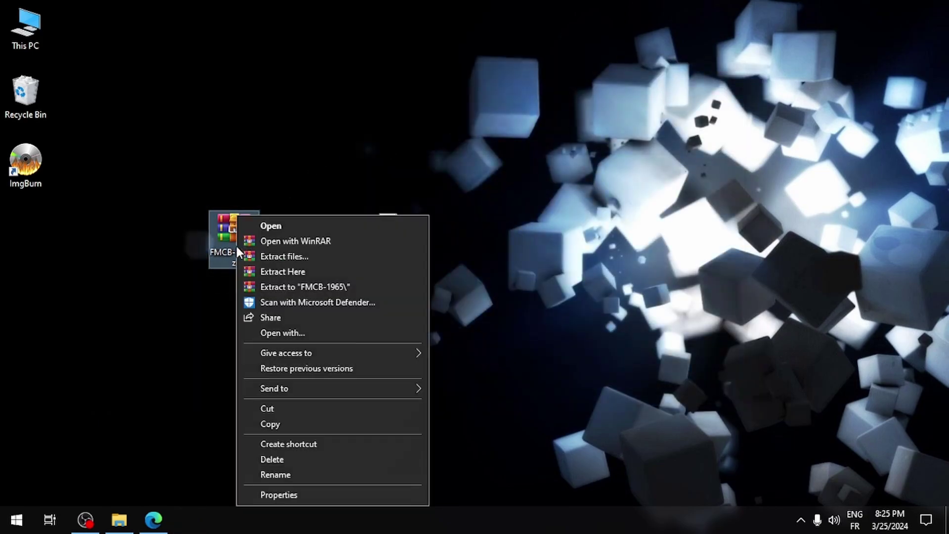
click(303, 287)
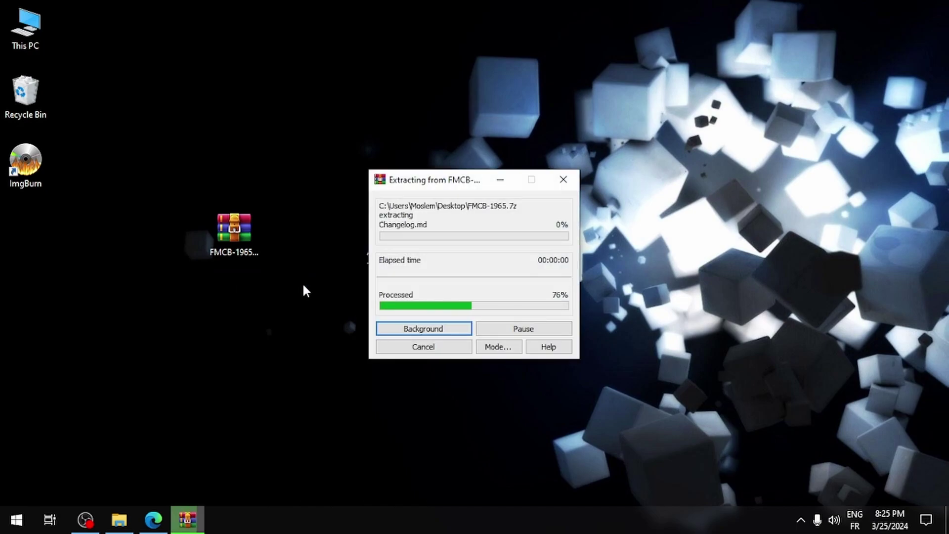
drag(50, 241, 170, 246)
Move all items from the FMCBinst-1965-[2024-03-01] subfolder up into the FMCB-1965 folder
double_click(182, 254)
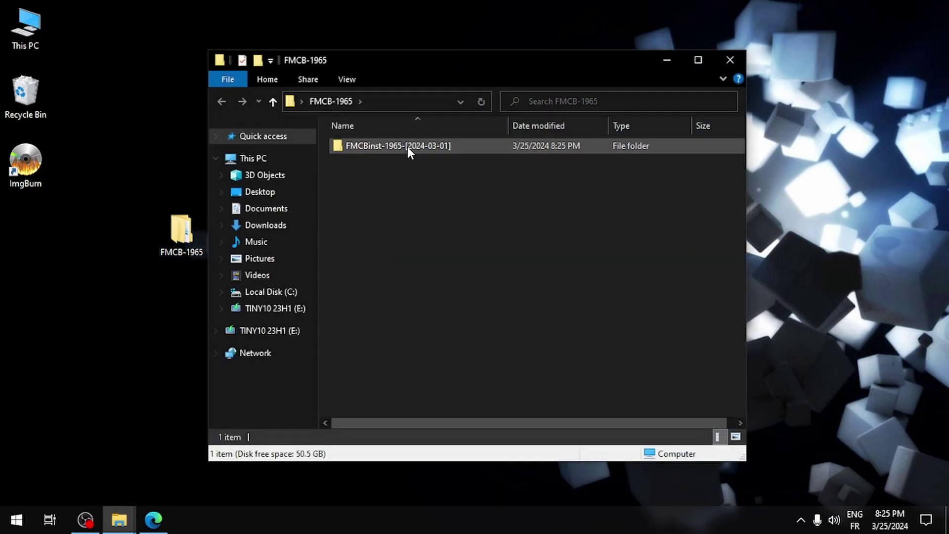
double_click(407, 147)
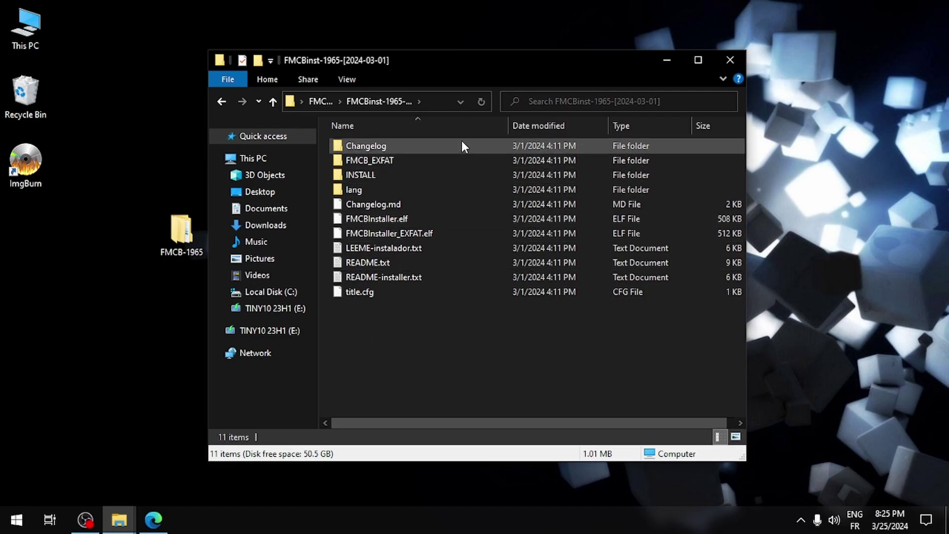
drag(358, 318, 473, 123)
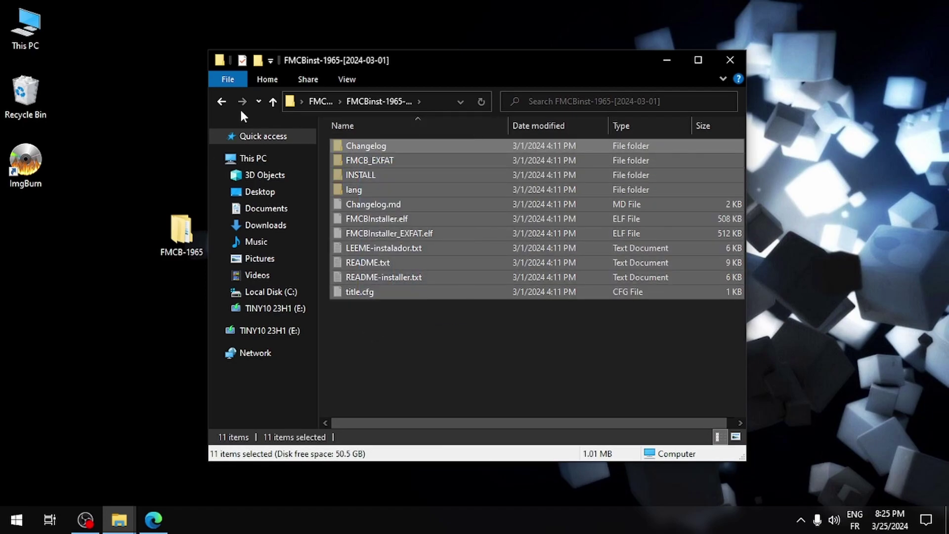
click(223, 101)
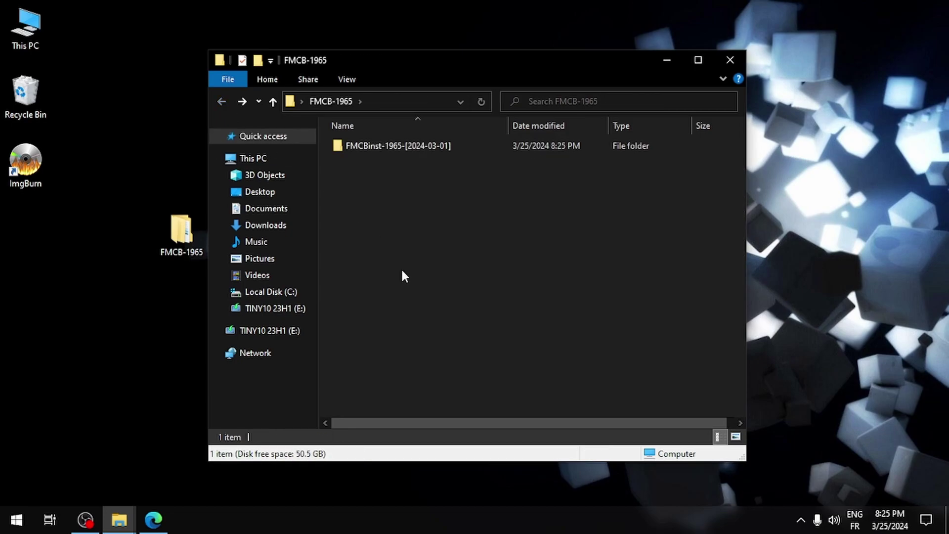
key(ctrl+v)
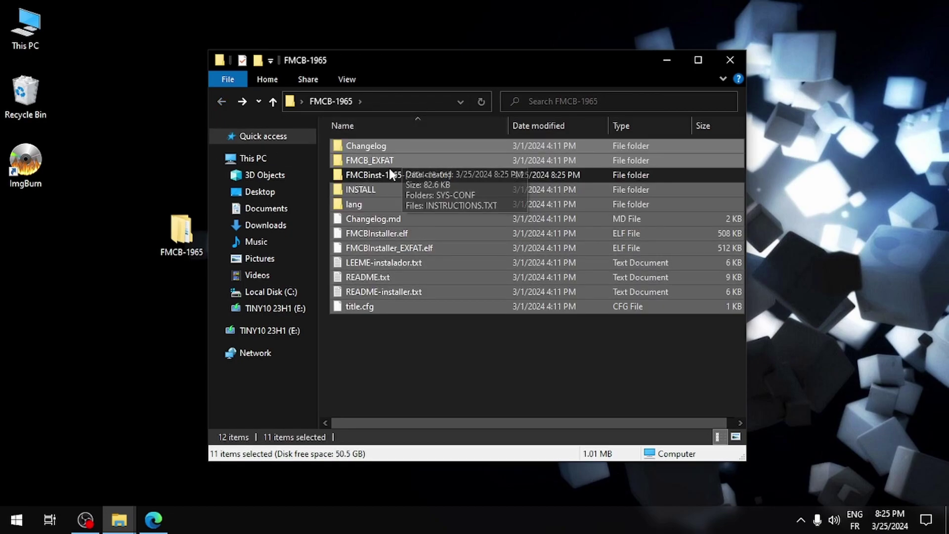
Delete the FMCBinst-1965-[2024-03-01] subfolder, then reopen FMCB-1965 to check its contents and close it
click(395, 176)
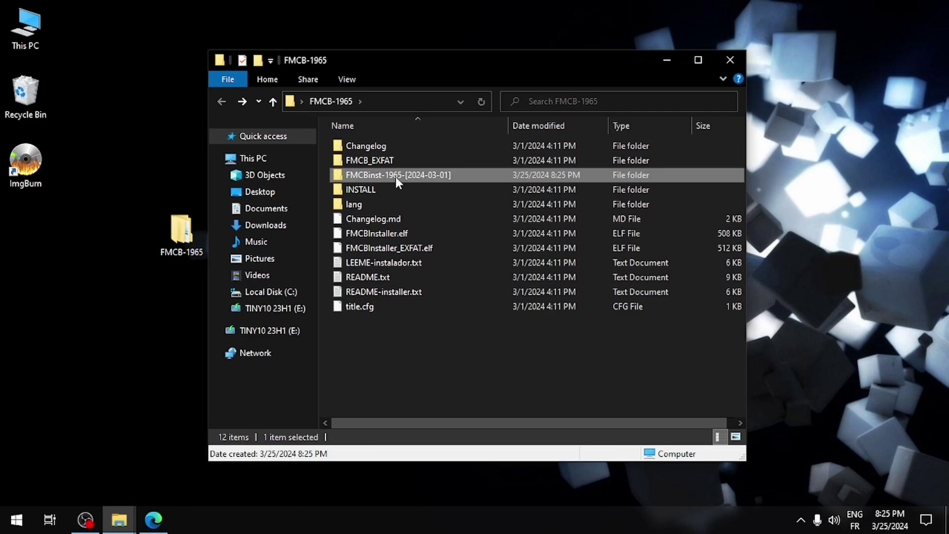
key(Delete)
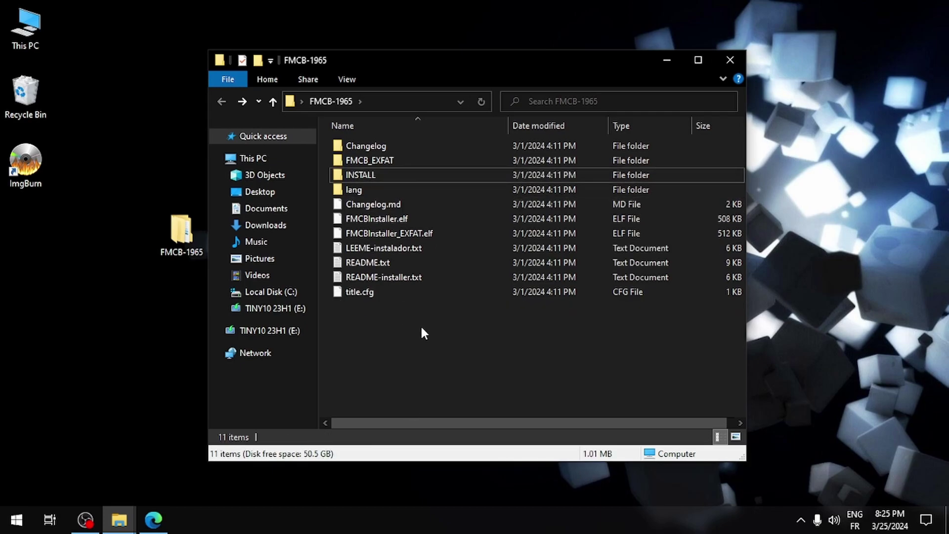
click(730, 60)
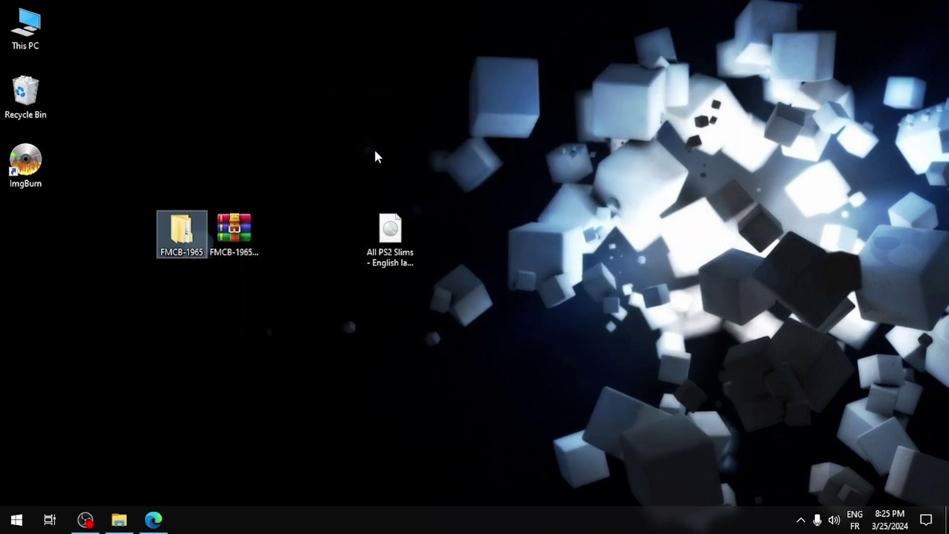
double_click(182, 250)
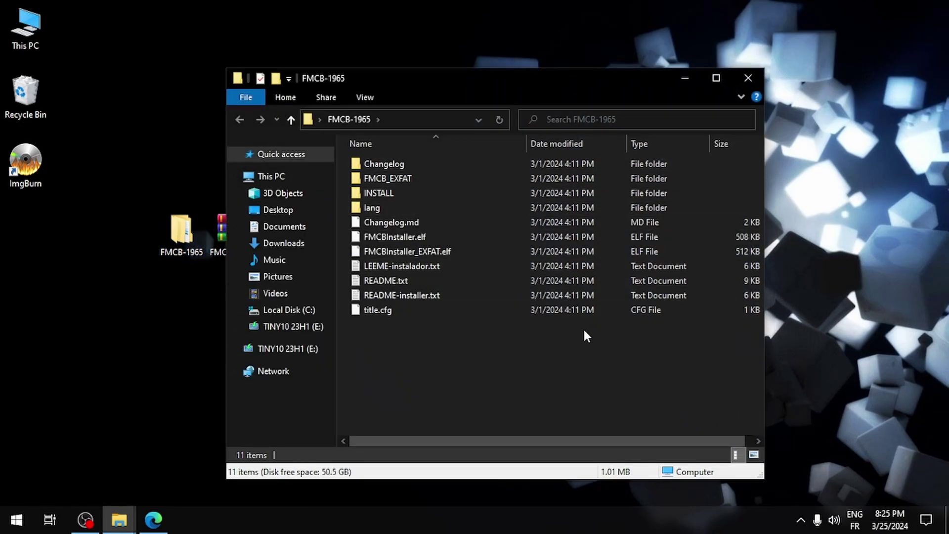
click(748, 77)
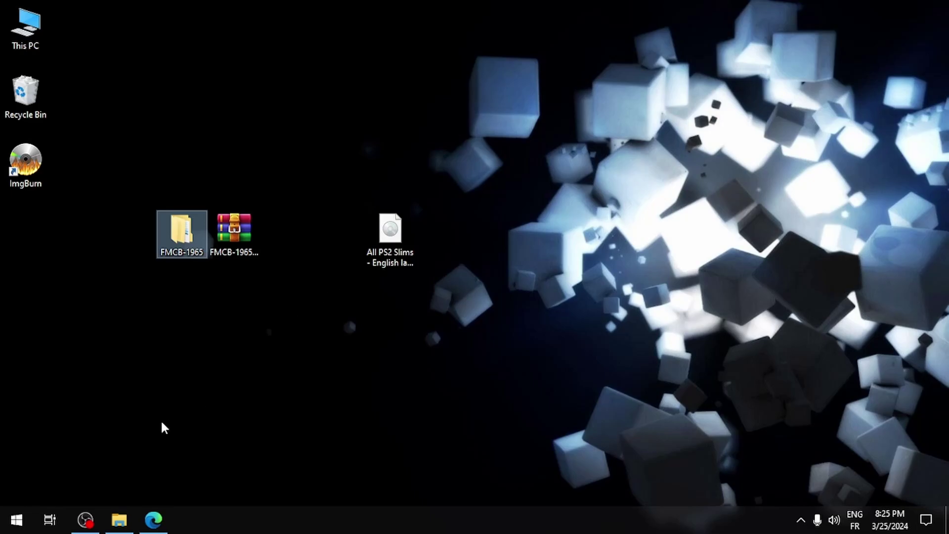
Open the format settings for the TINY10 23H1 (E:) drive, restore the device defaults, and choose FAT32 as the file system
click(120, 519)
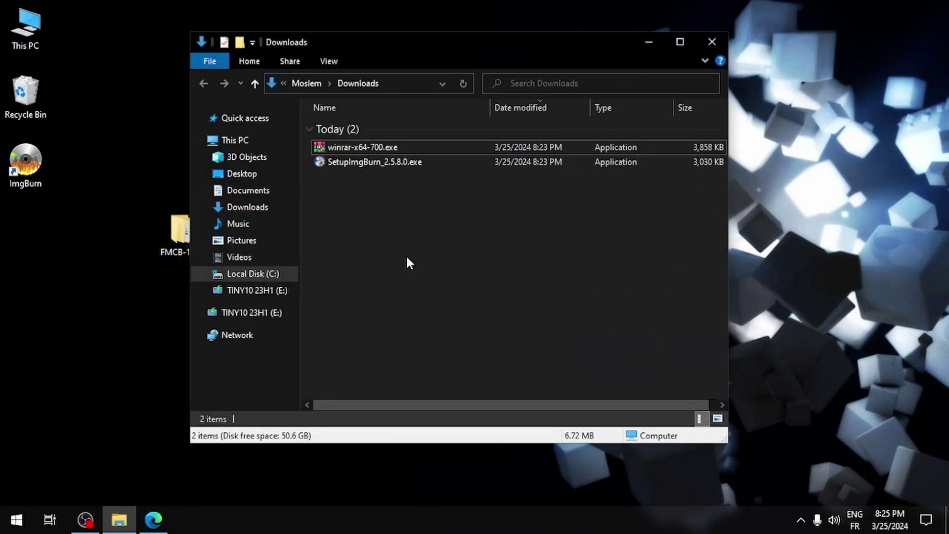
click(236, 141)
click(439, 312)
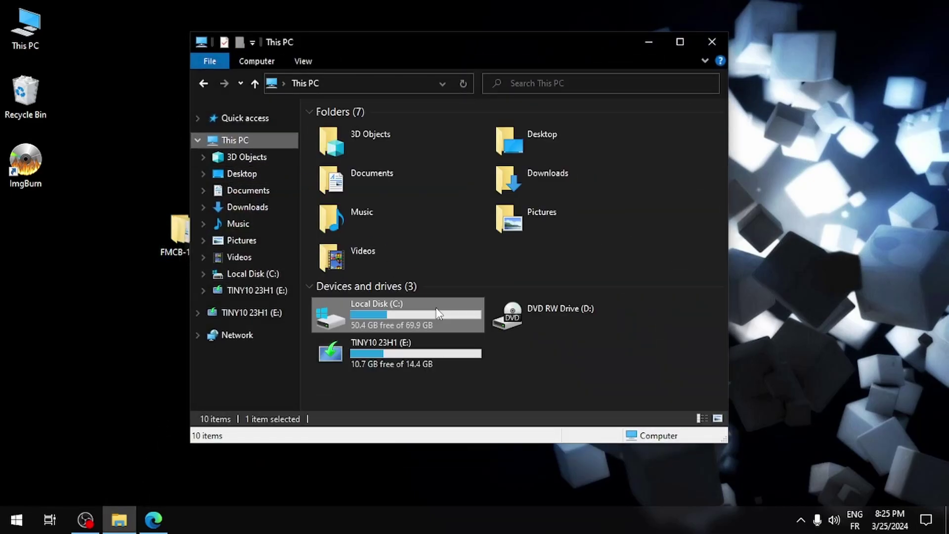
click(414, 361)
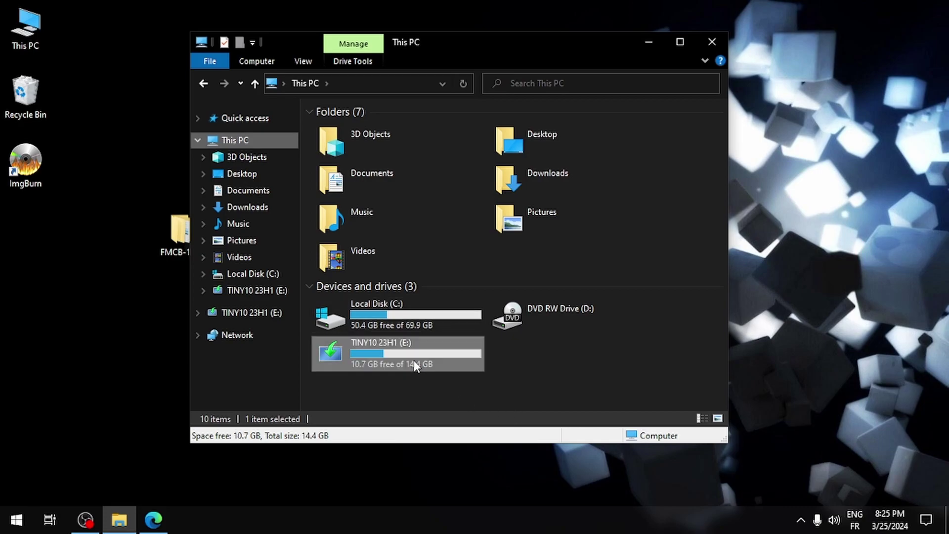
right_click(413, 360)
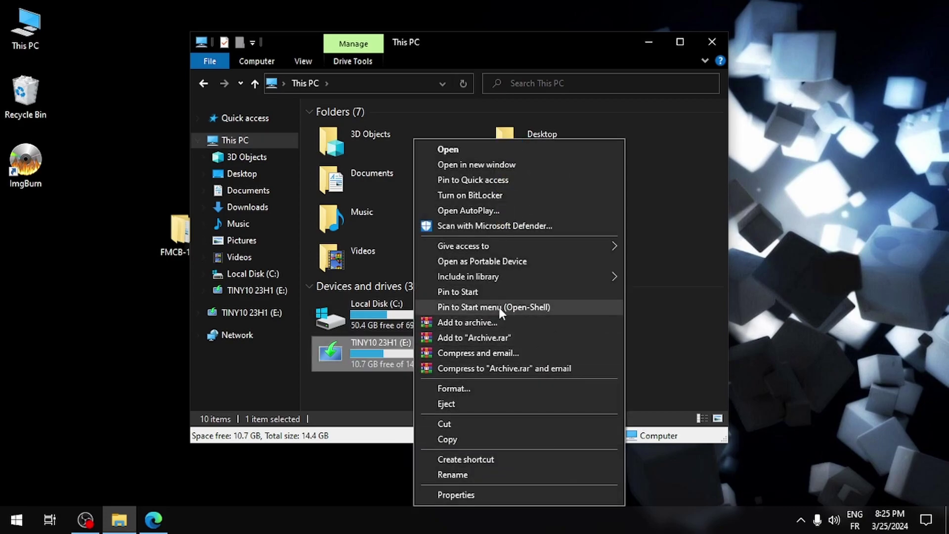
click(458, 389)
click(309, 320)
click(289, 261)
click(288, 264)
Clear the volume label, quick-format drive E:, accept the data erasure, and close the format window
drag(325, 360, 266, 361)
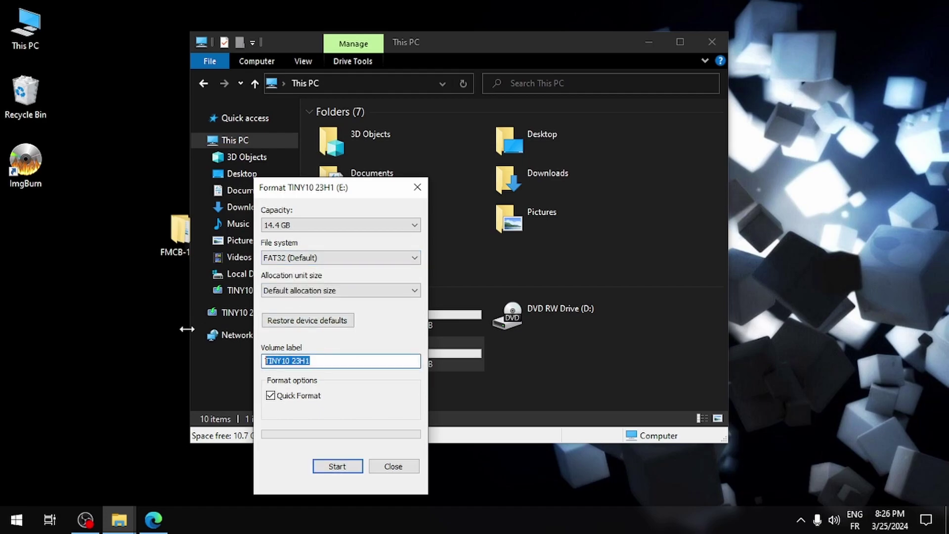
key(BackSpace)
click(346, 459)
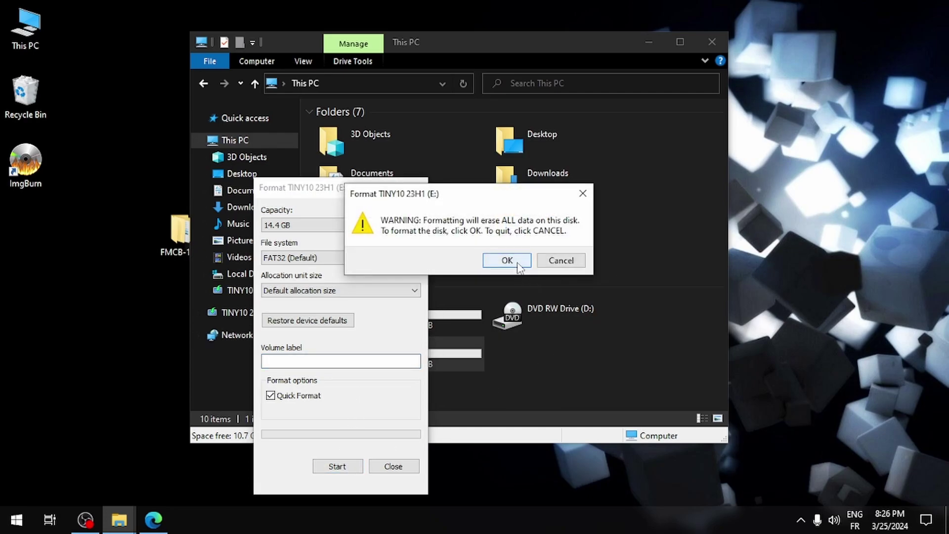
click(507, 261)
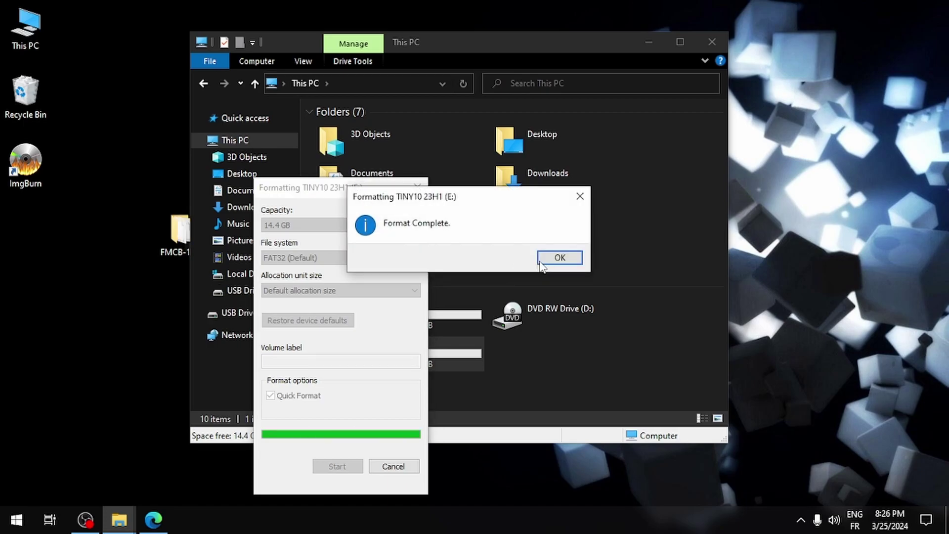
click(541, 259)
click(414, 188)
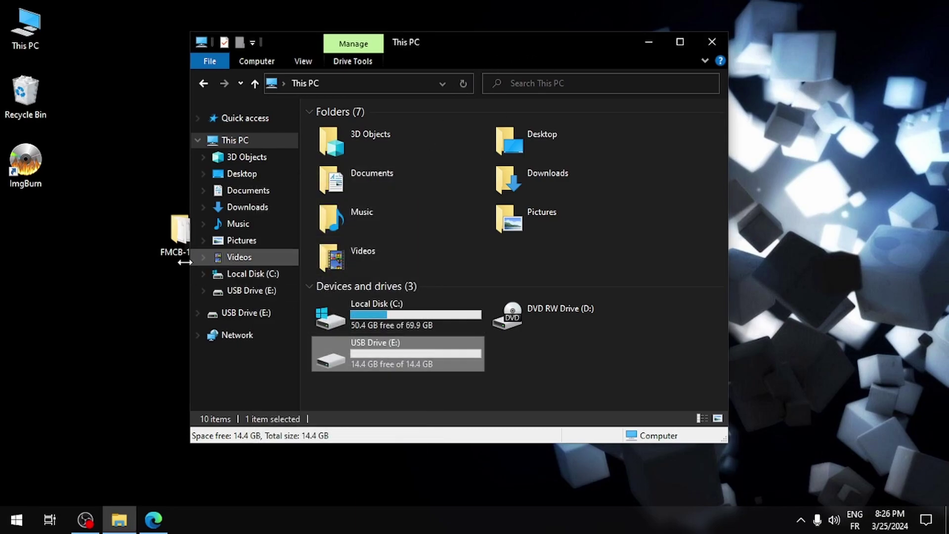
Move the FMCB-1965 folder on the desktop clear of the This PC window, and close the folder's own window
click(168, 250)
drag(169, 250, 97, 244)
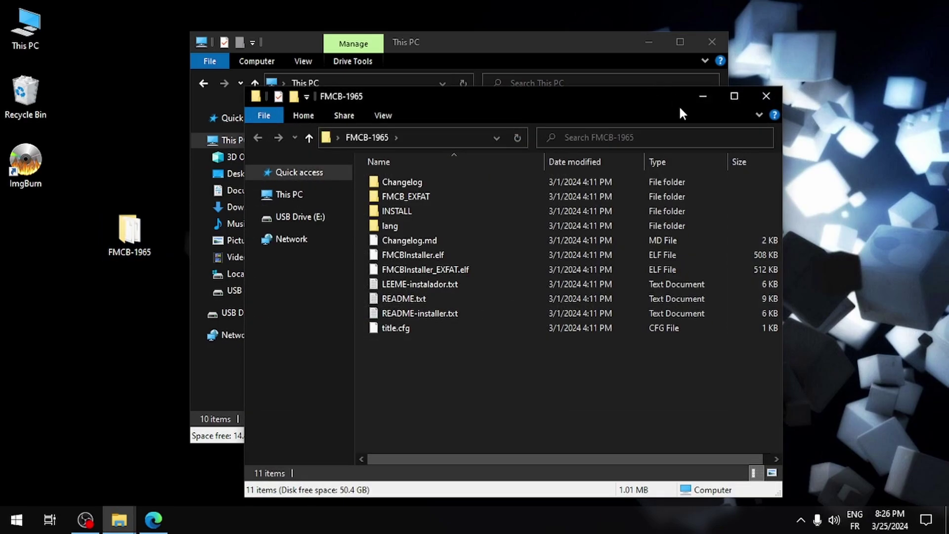
click(759, 96)
Copy the FMCB-1965 folder from the desktop to the root of USB Drive (E:), and close the drive window
click(127, 241)
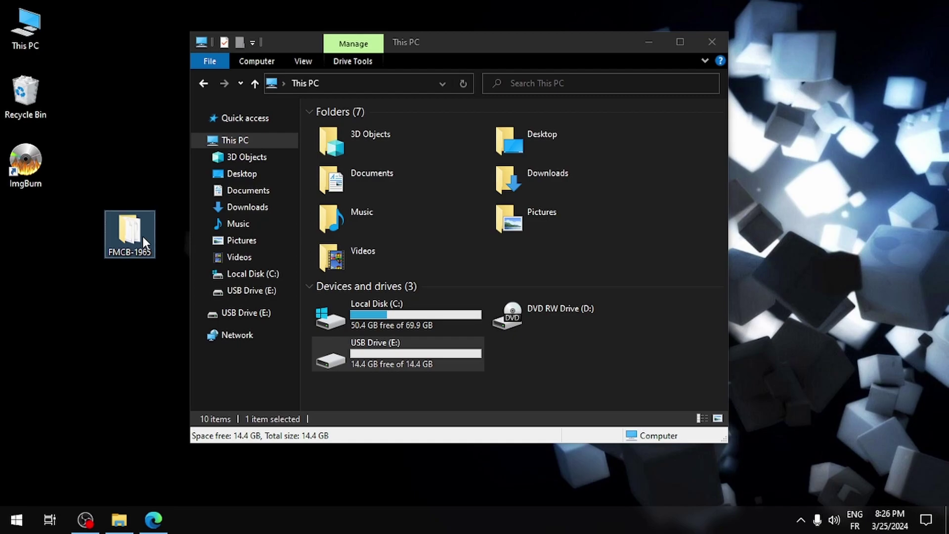
right_click(144, 236)
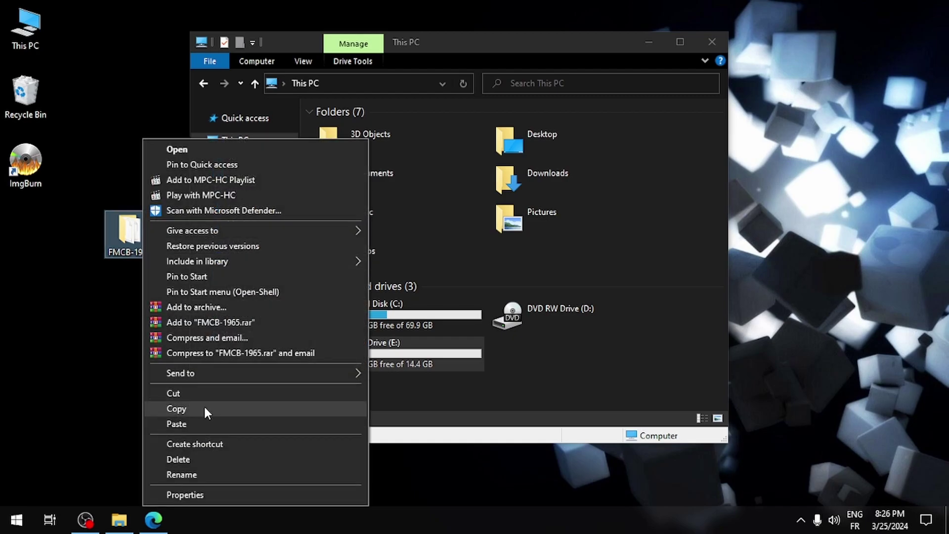
click(203, 407)
click(383, 363)
double_click(383, 361)
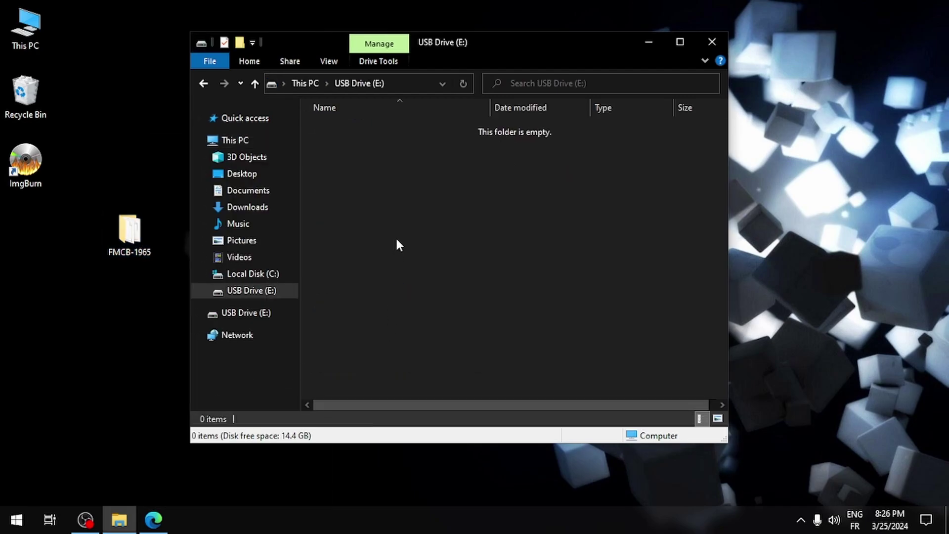
right_click(390, 198)
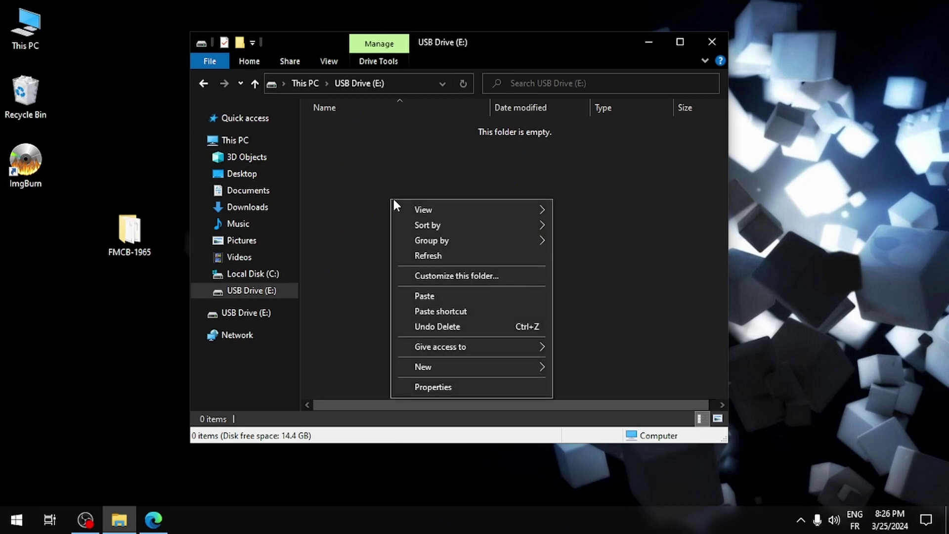
click(435, 296)
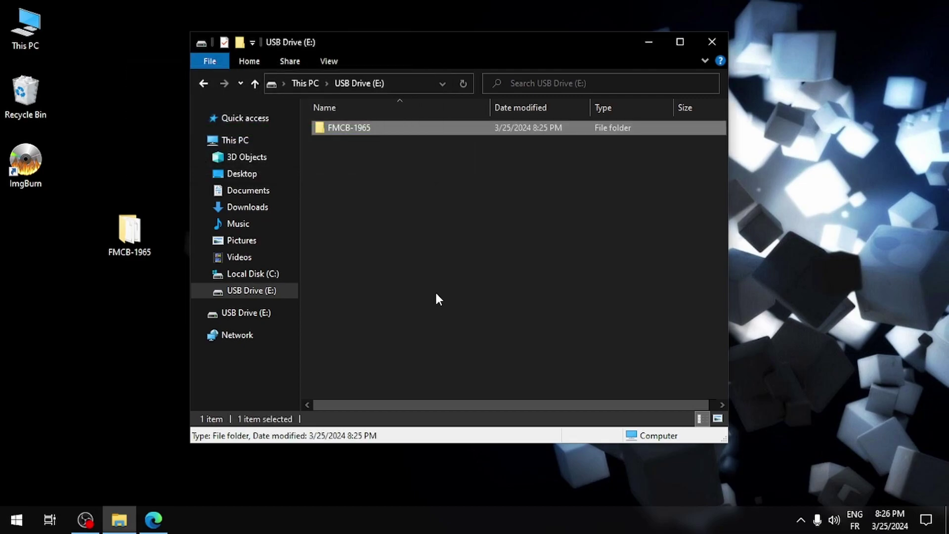
click(500, 233)
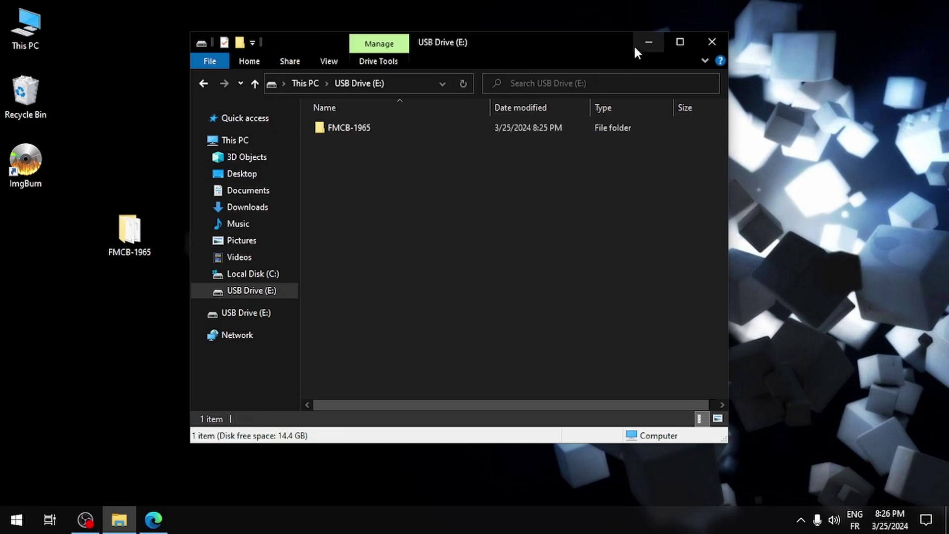
click(712, 47)
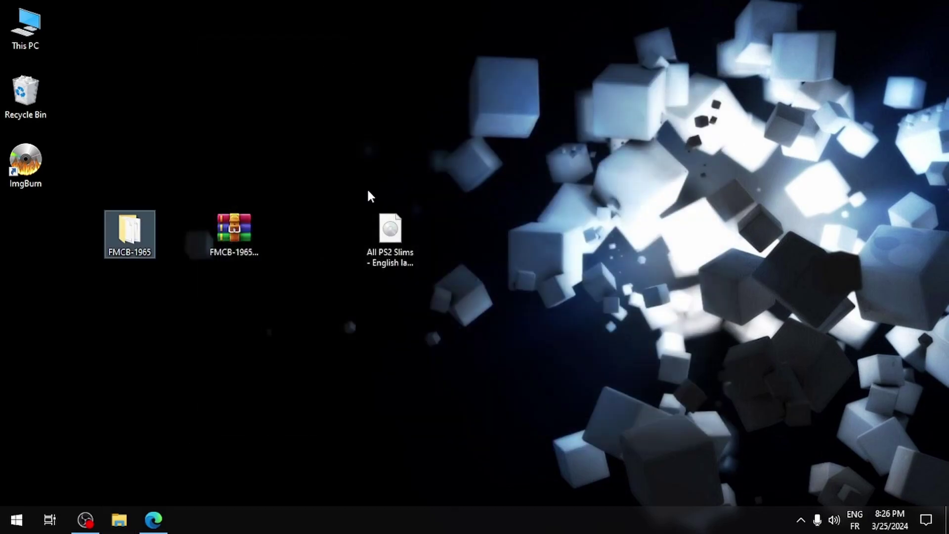
Select the All PS2 Slims ISO on the desktop, and check the free space of DVD RW Drive (D:) in This PC
click(403, 248)
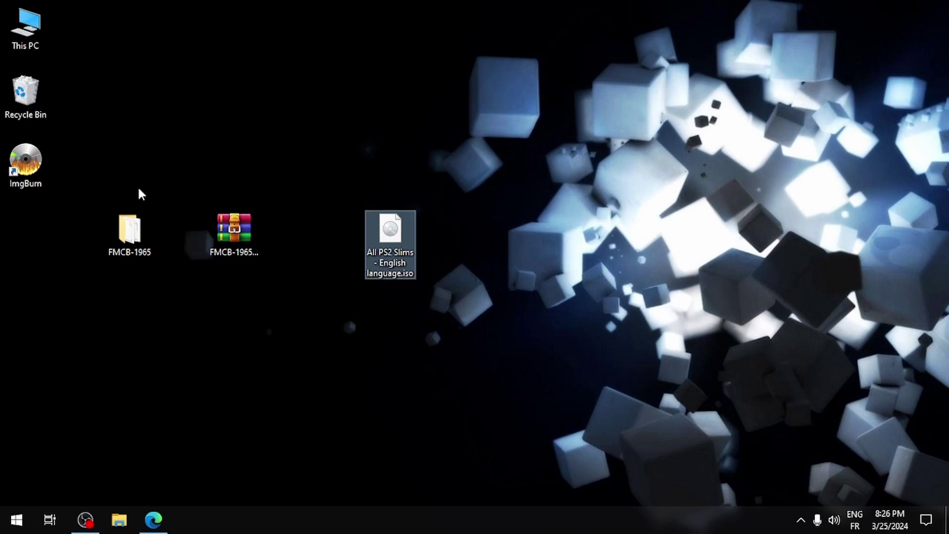
key(super+e)
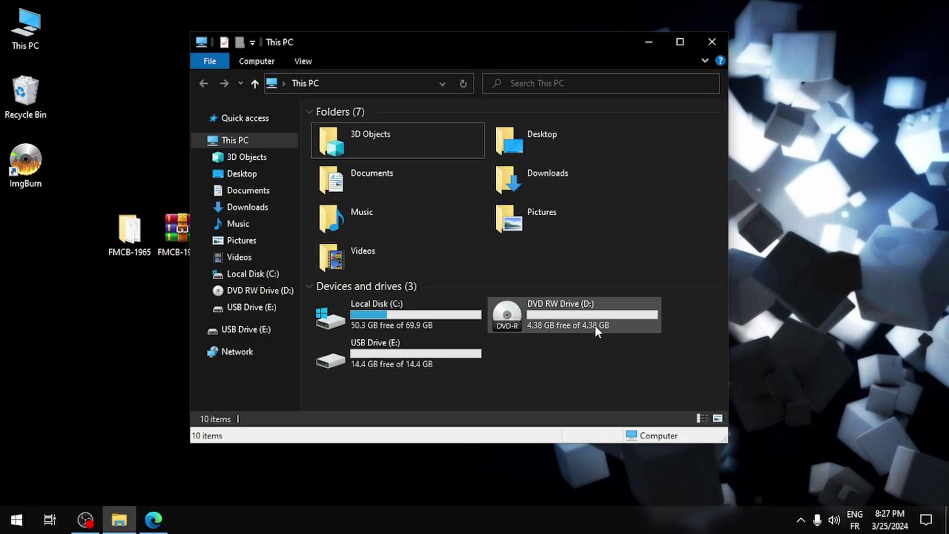
click(568, 316)
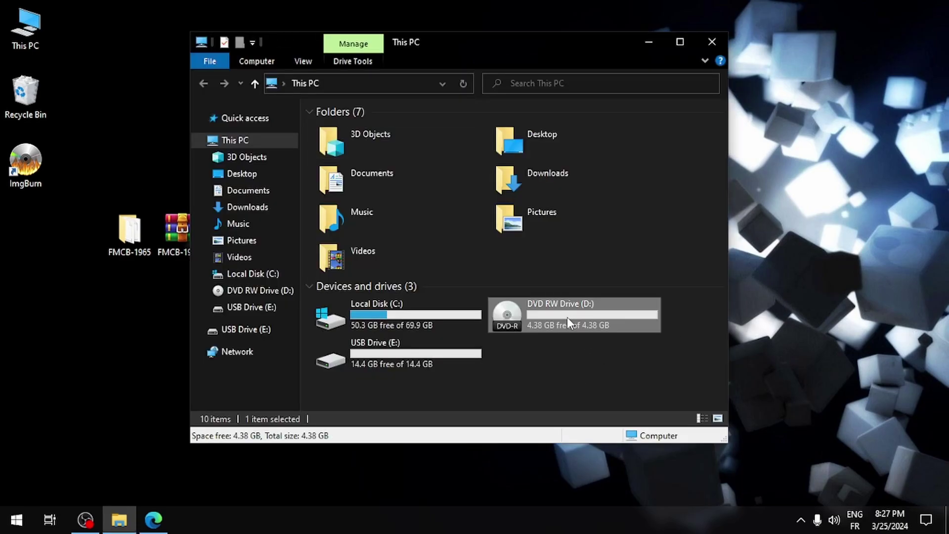
click(571, 356)
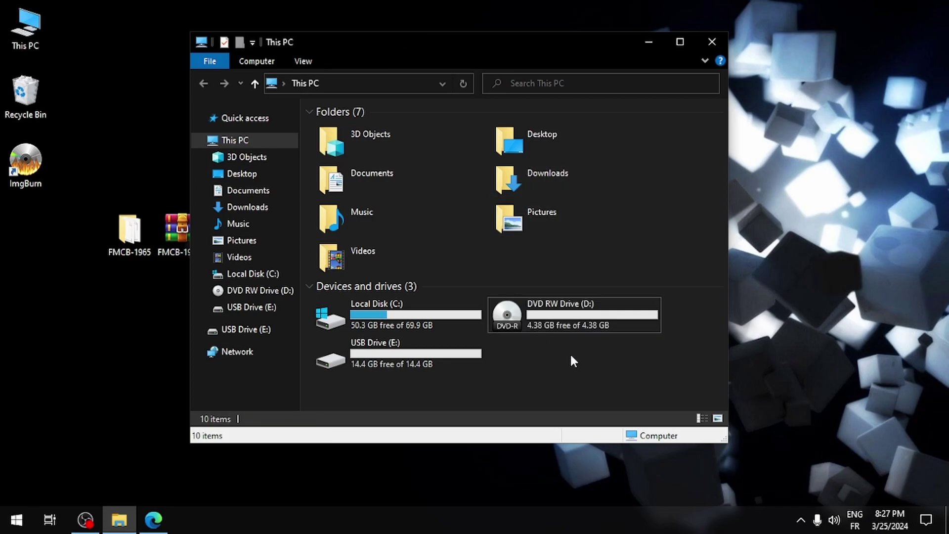
Launch ImgBurn from the desktop and minimize the This PC window
click(24, 174)
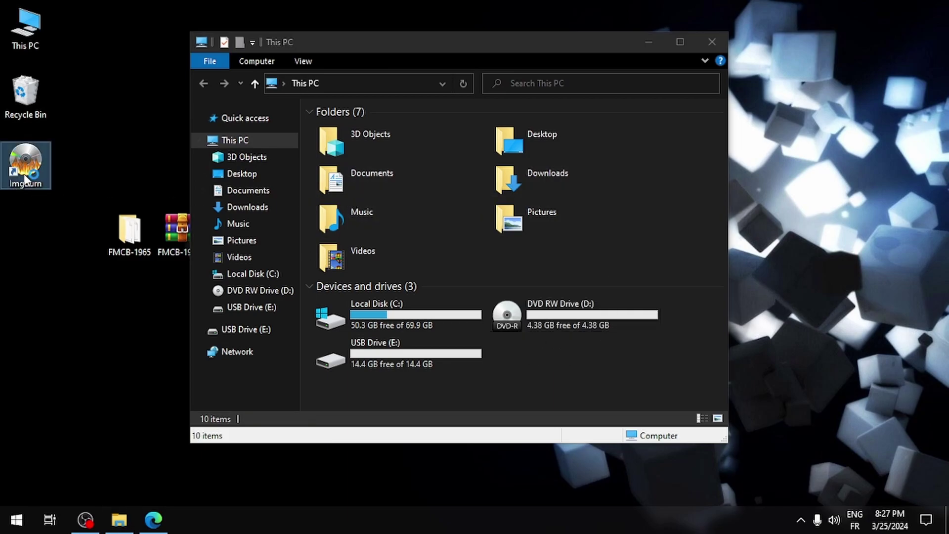
double_click(24, 174)
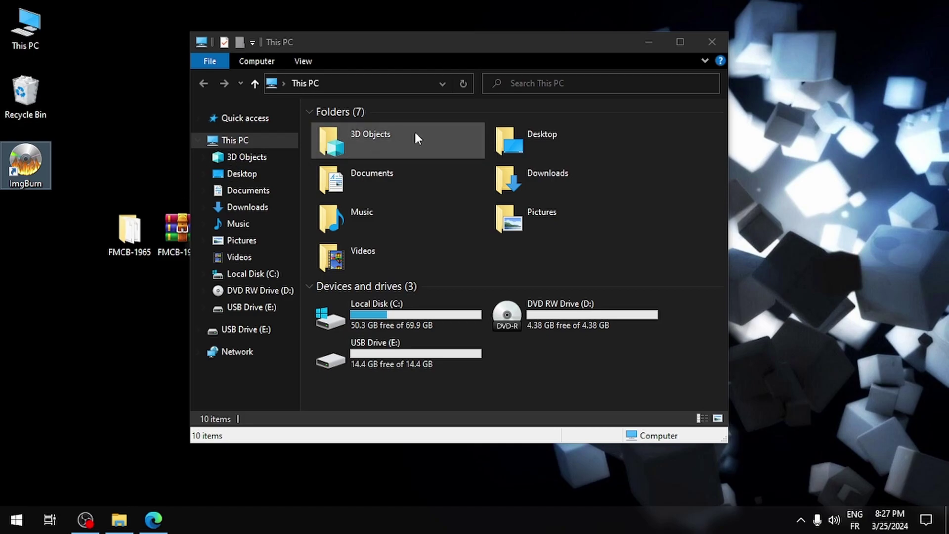
click(651, 43)
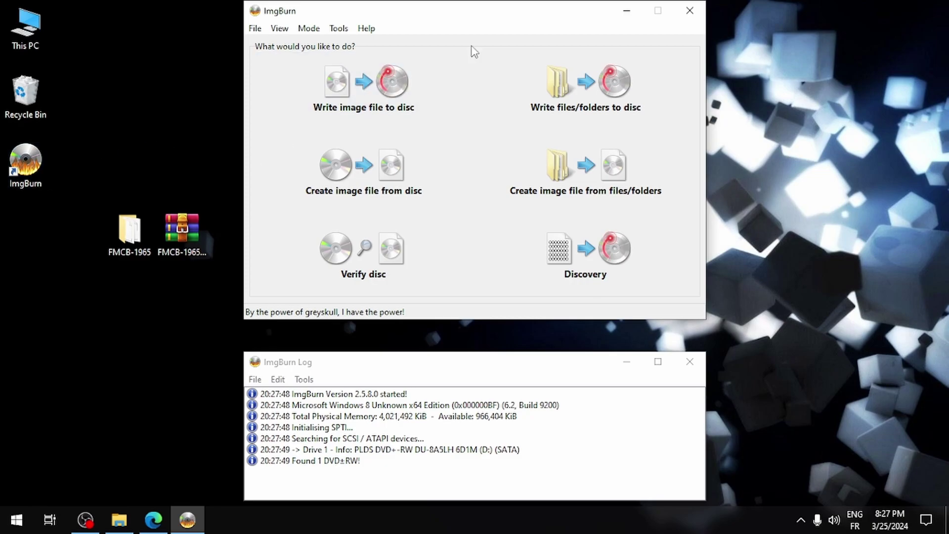
Set up writing an image file to disc with All PS2 Slims - English language.iso from the Desktop as the source
drag(404, 17, 487, 24)
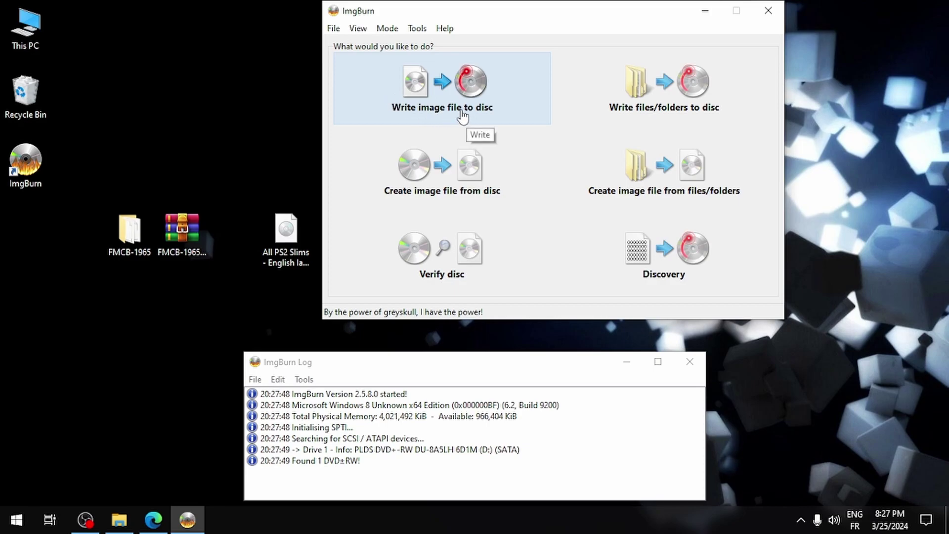
click(445, 102)
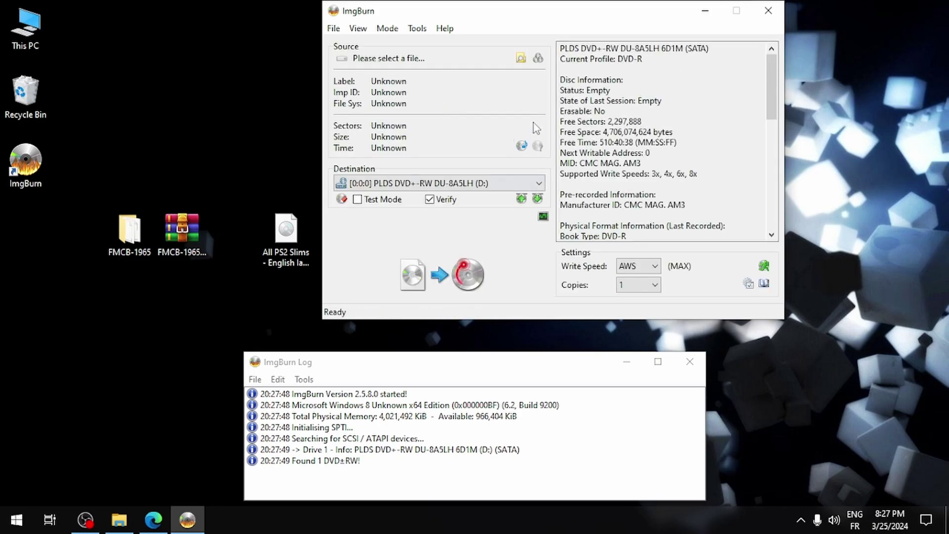
click(520, 58)
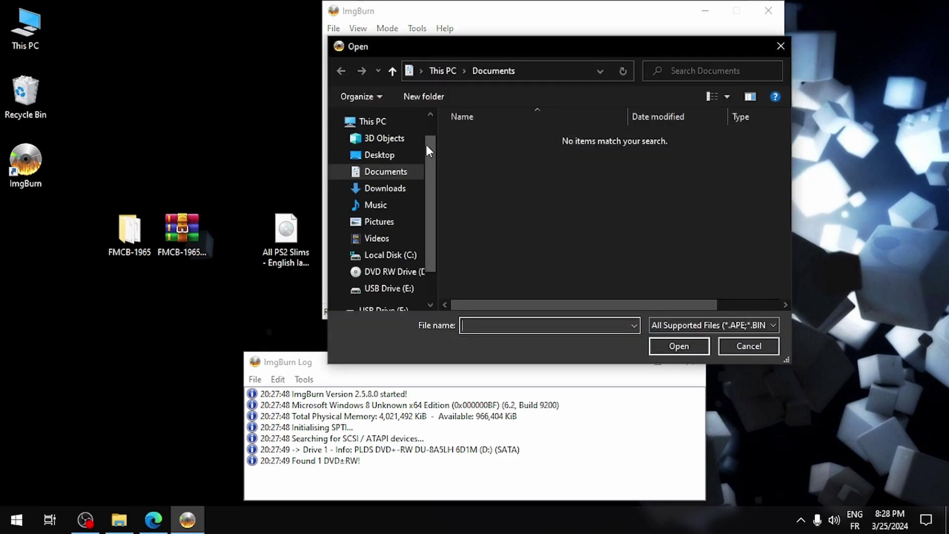
click(395, 156)
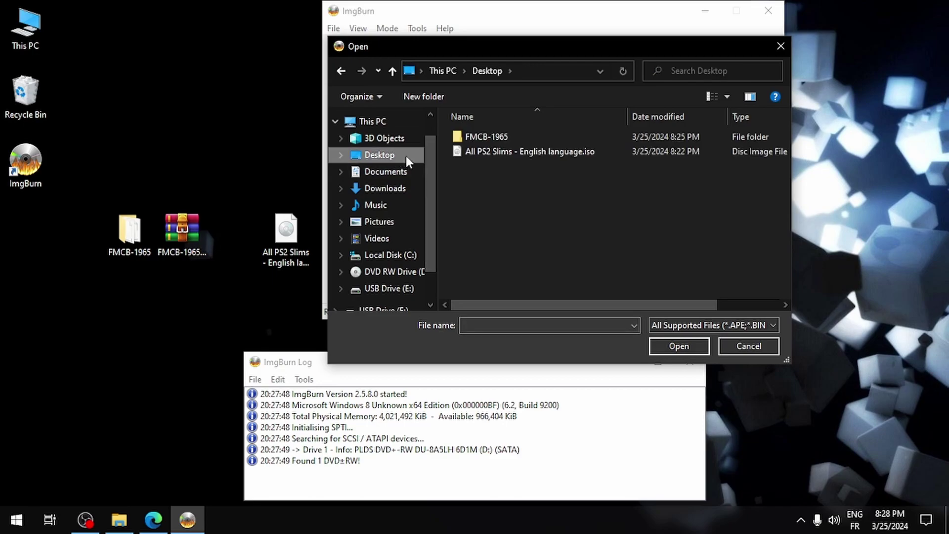
click(523, 152)
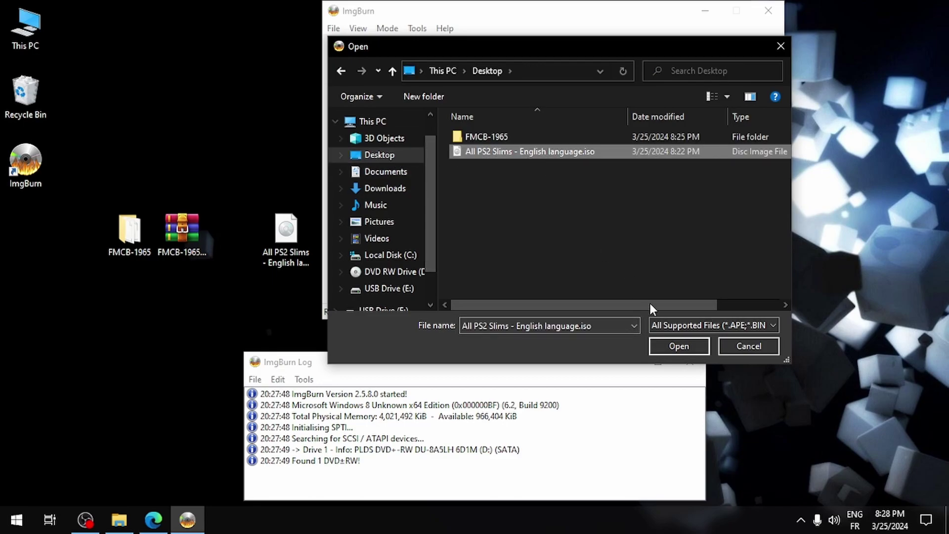
click(678, 347)
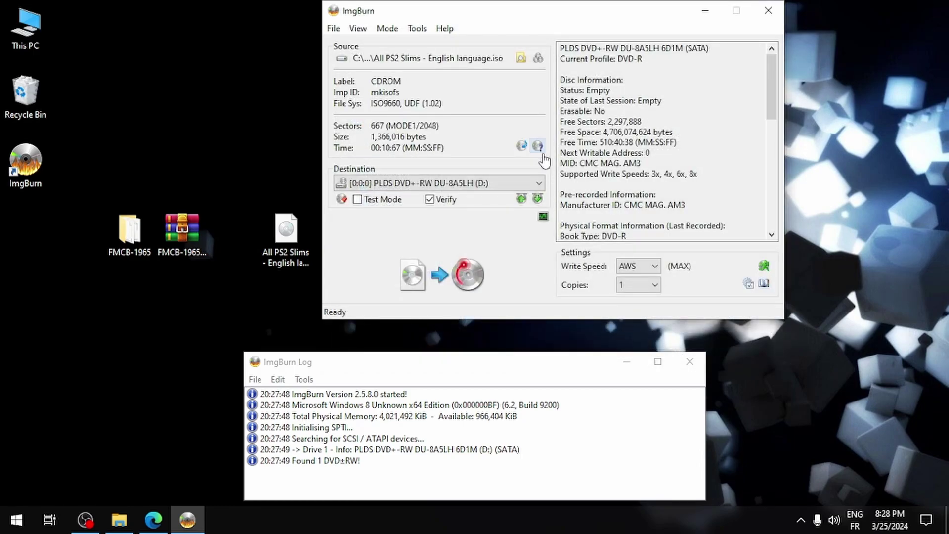
Check the blank disc's supported write speeds and set the write speed to the slowest supported one, 3x
mouse_move(468, 90)
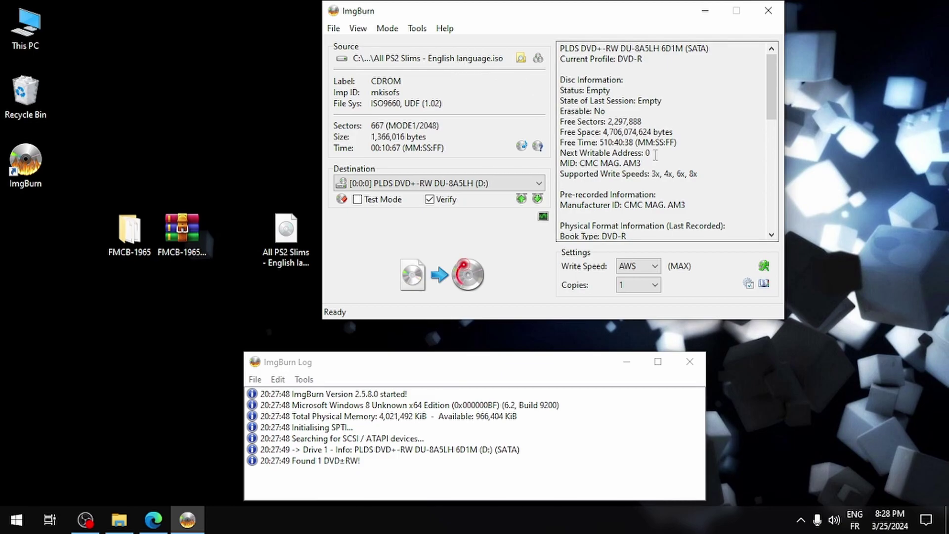
drag(773, 122, 774, 140)
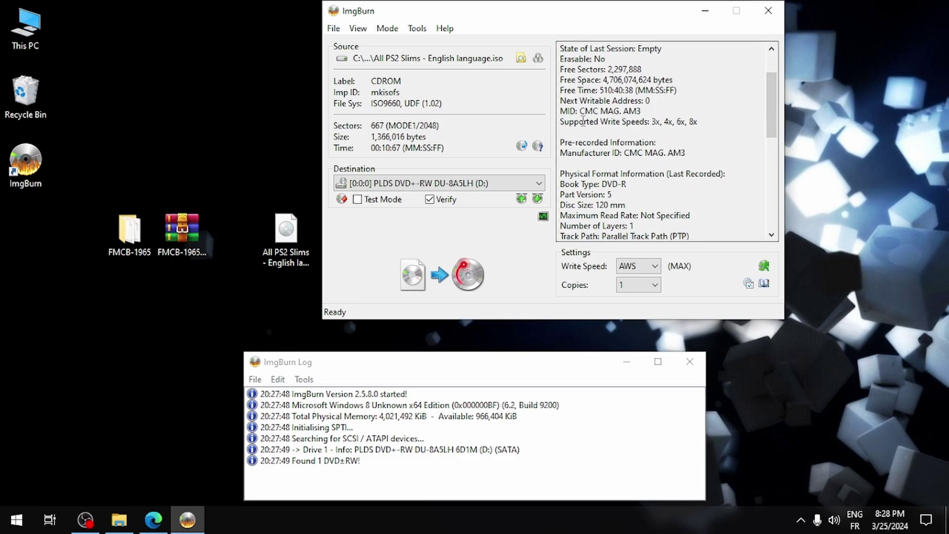
drag(562, 122, 651, 122)
click(673, 121)
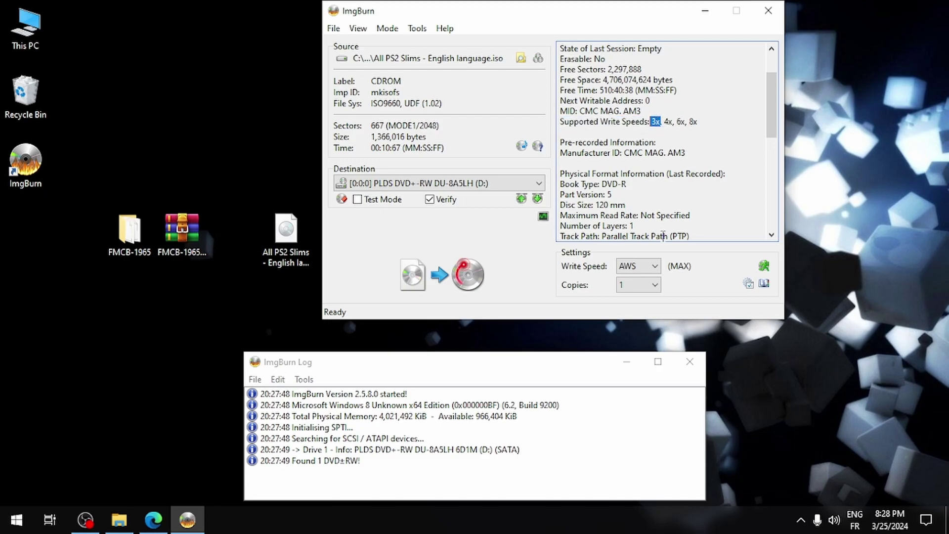
click(642, 266)
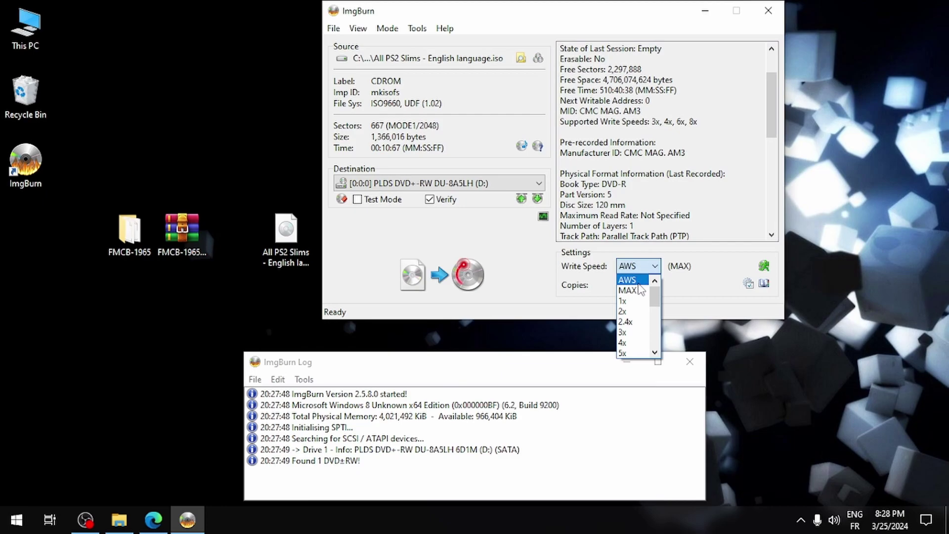
click(625, 332)
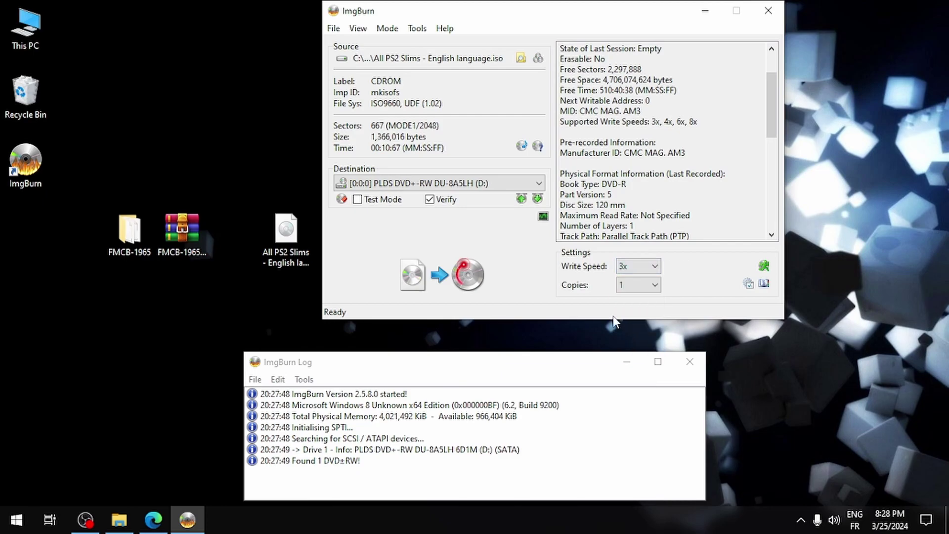
Turn off Verify, burn the ISO to the DVD, and dismiss the completion message
click(429, 199)
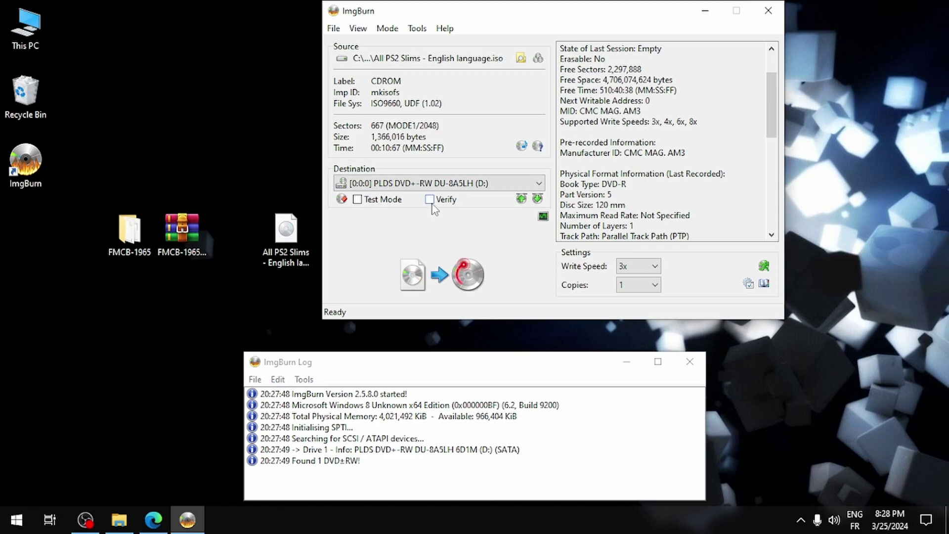
click(443, 280)
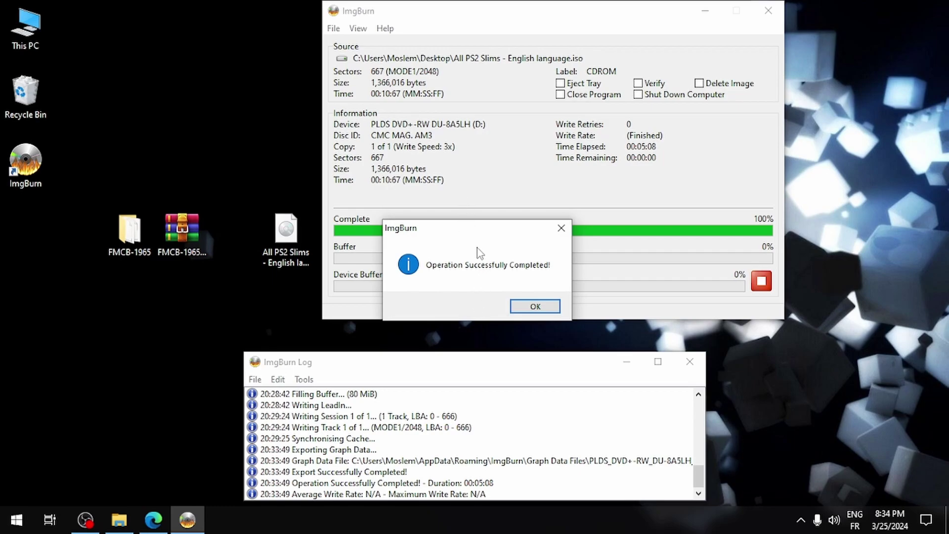
double_click(284, 232)
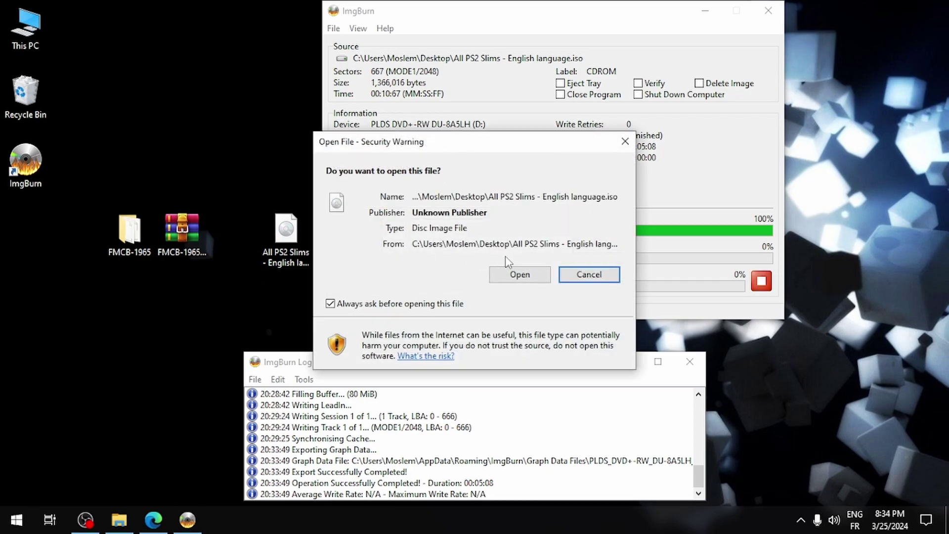
click(585, 274)
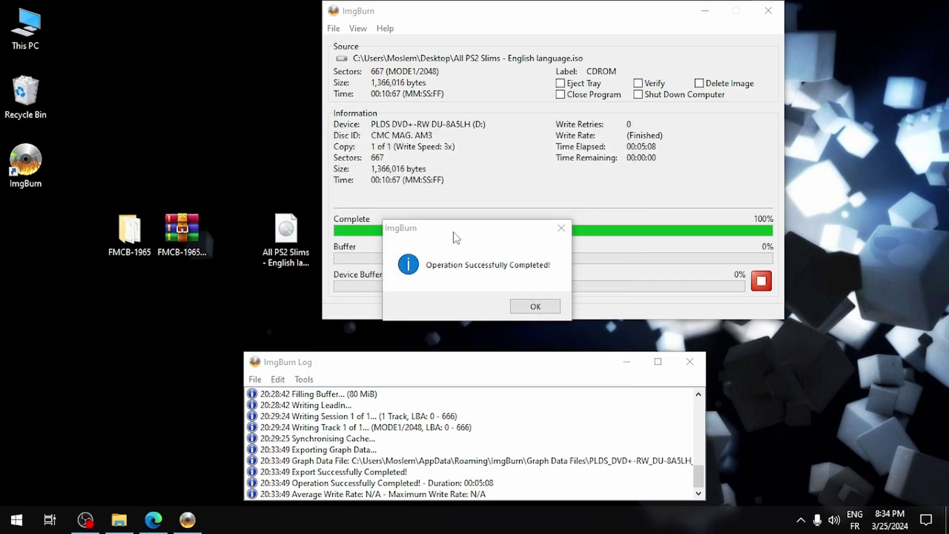
drag(453, 235, 464, 235)
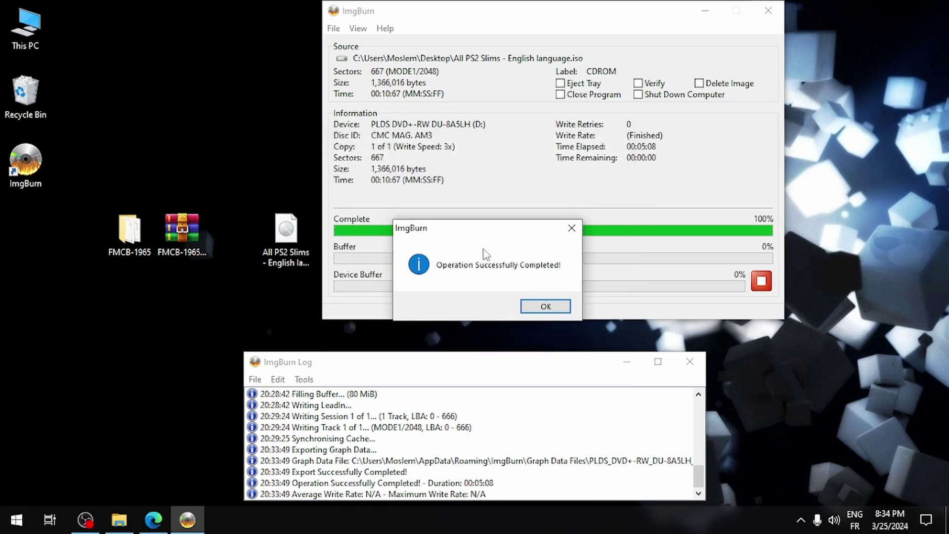
click(546, 306)
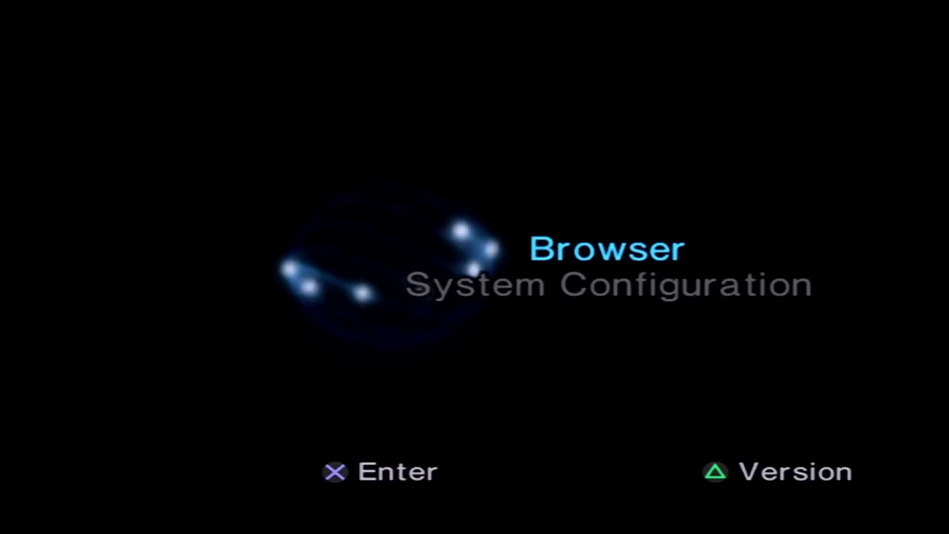
Switch to the PS2 console, open its Browser and launch the DVD Video disc
key(Return)
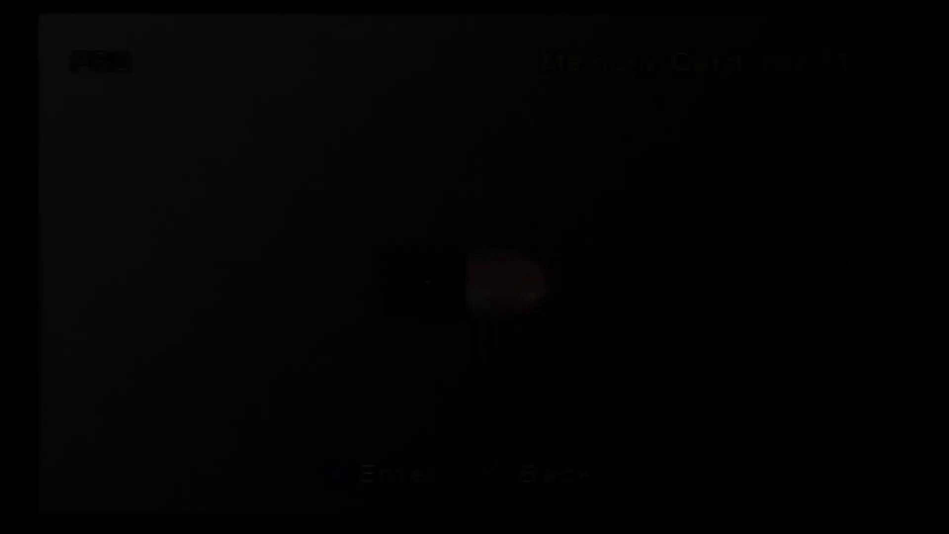
key(Right)
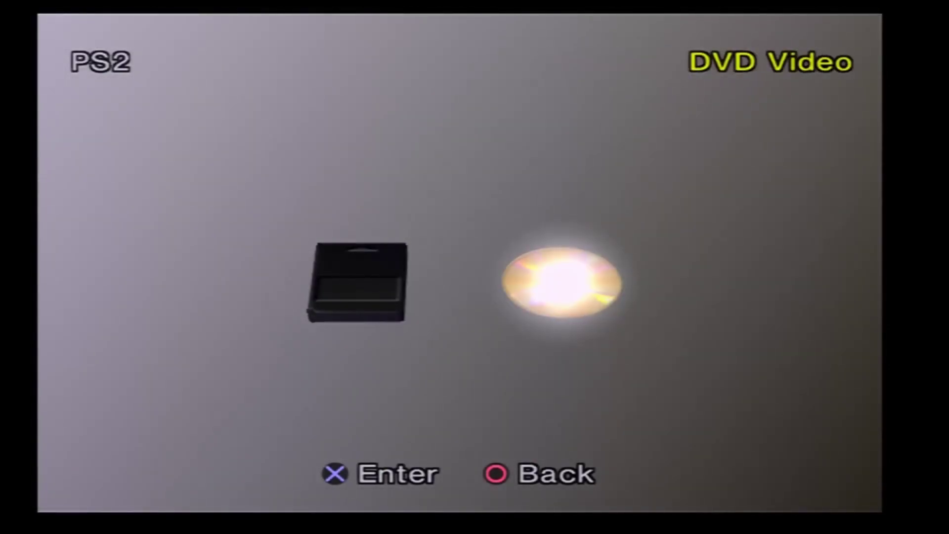
key(Return)
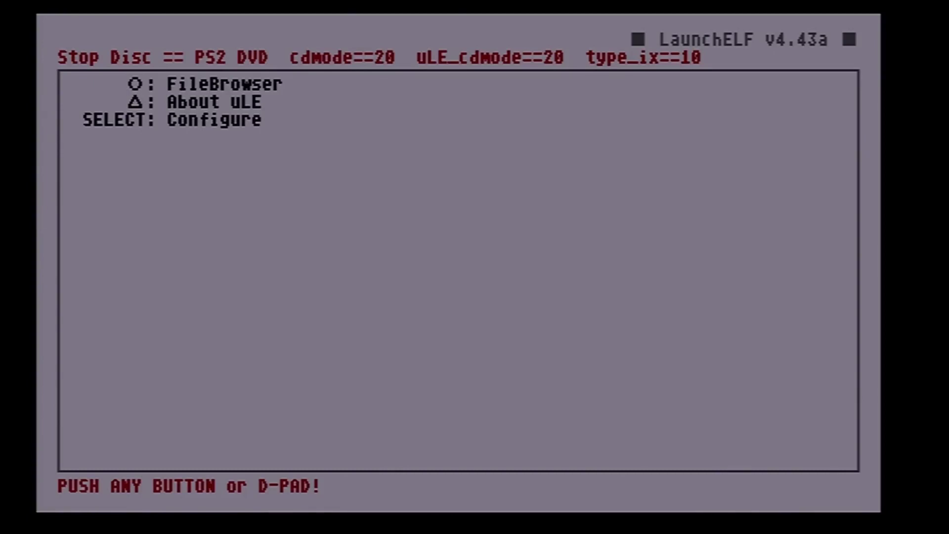
Open the FileBrowser in LaunchELF and enter the USB drive's mass:/ folder
key(Return)
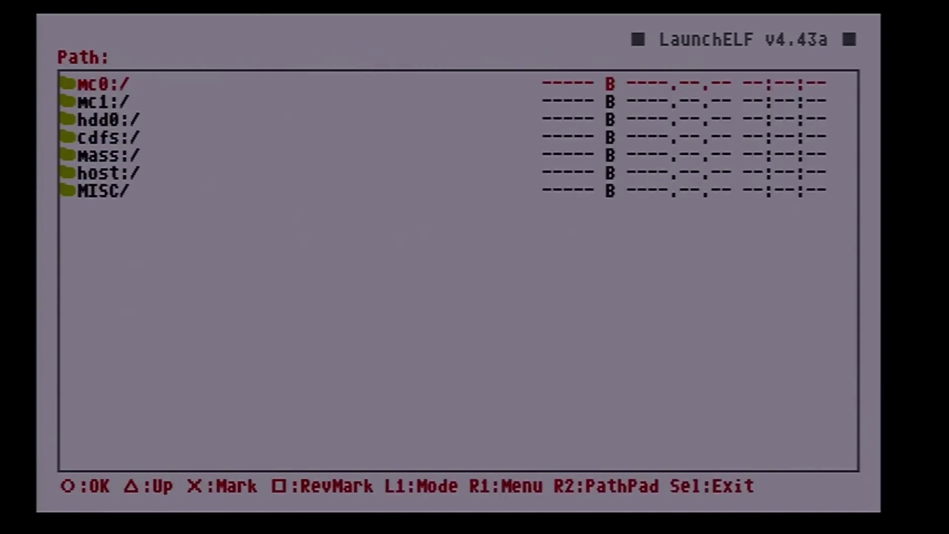
key(Down)
key(Down)
key(Down)
key(Down)
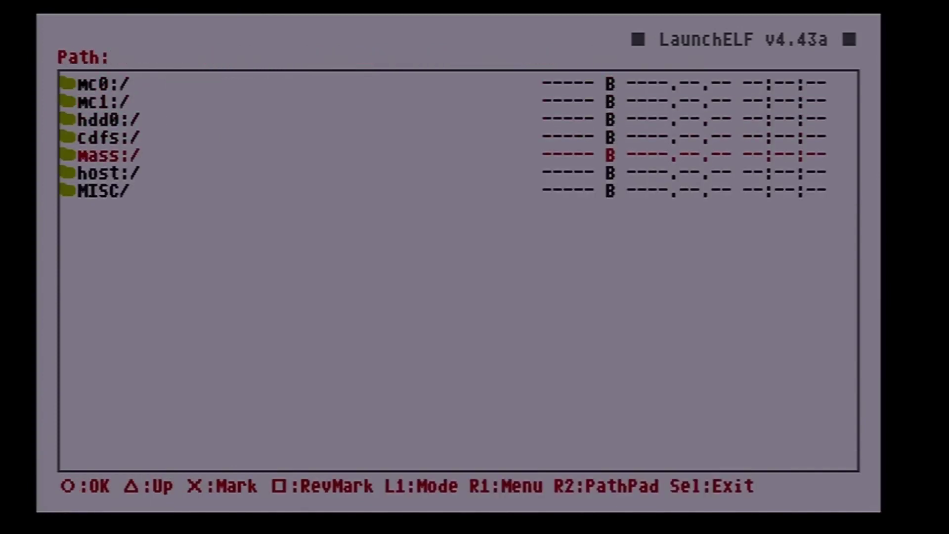
key(Return)
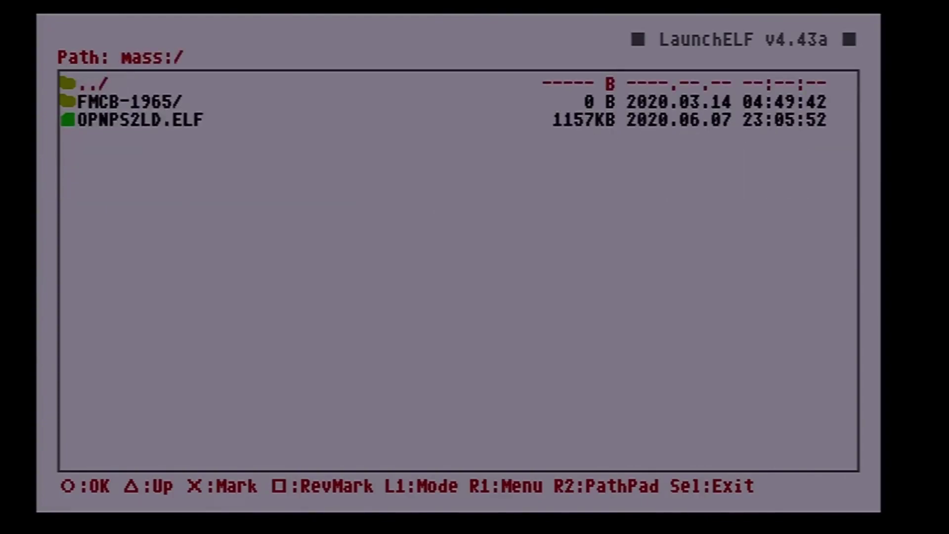
Open the FMCB-1965 folder on the USB drive and run FMCBInstaller.elf
key(Down)
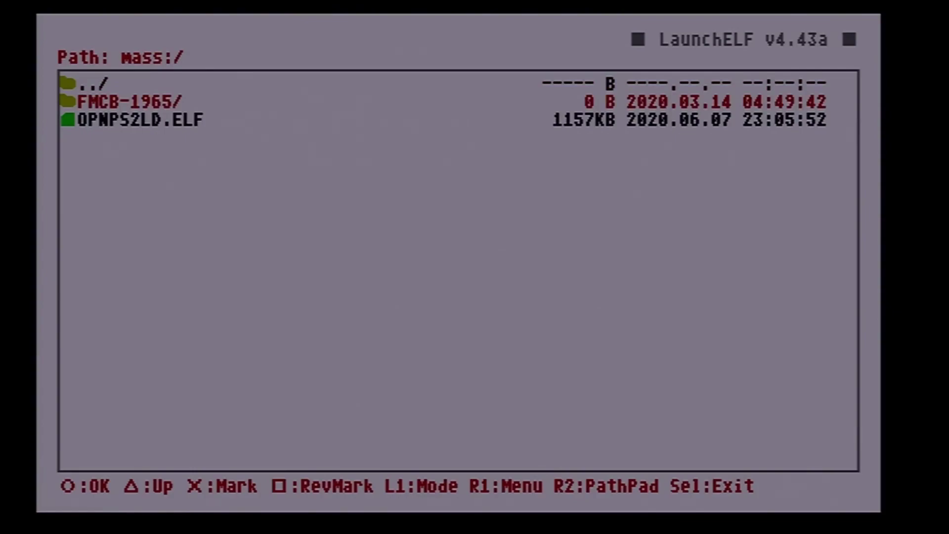
key(Return)
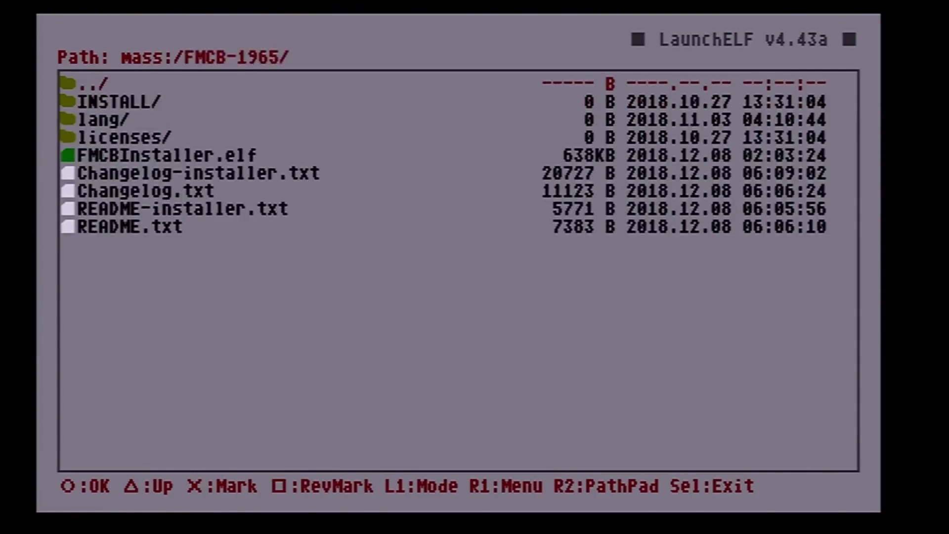
key(Down)
key(Down)
key(Down)
key(Down)
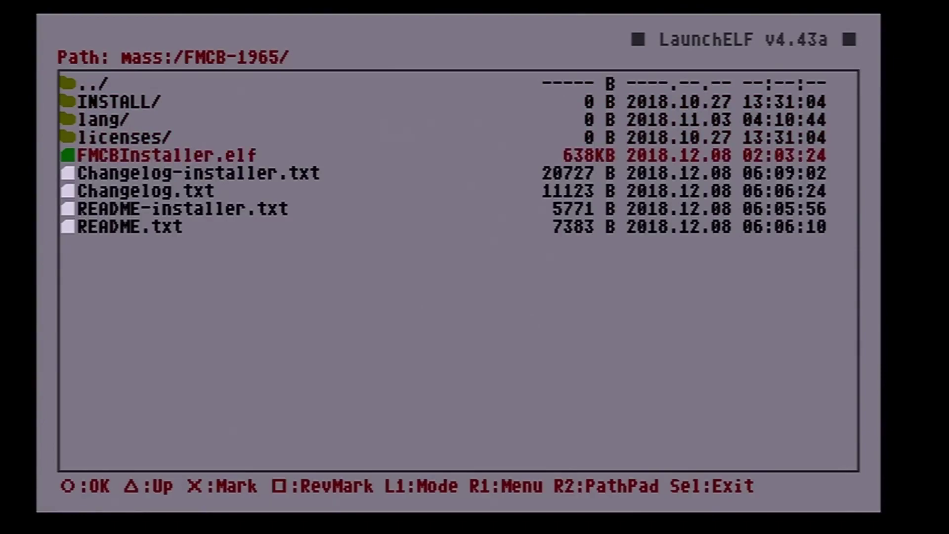
key(Return)
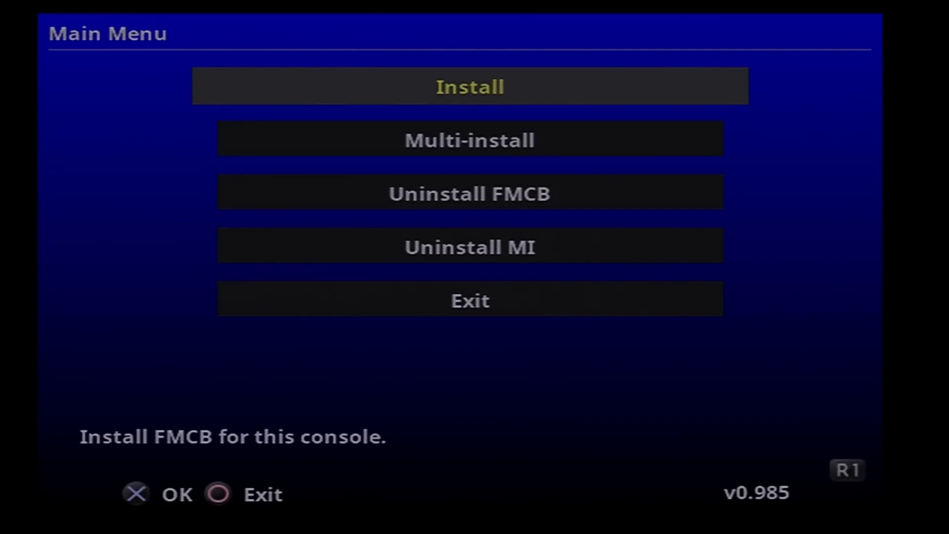
Compare the Install and Multi-install options in the installer's main menu, leaving Multi-install highlighted
key(Down)
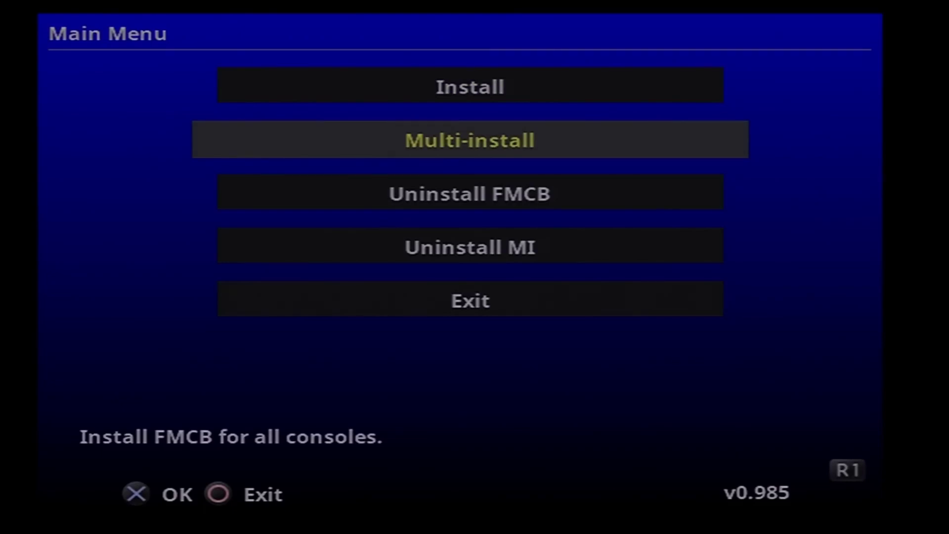
key(Up)
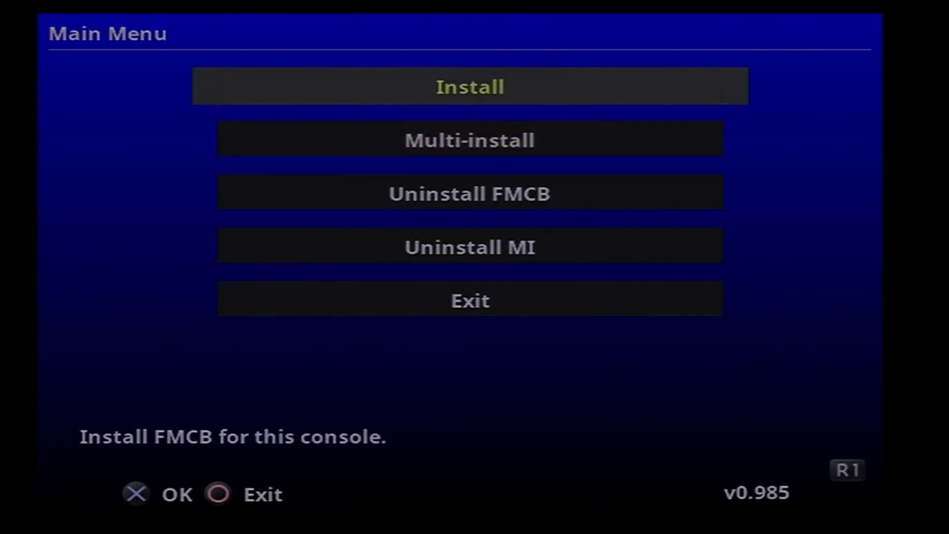
key(Down)
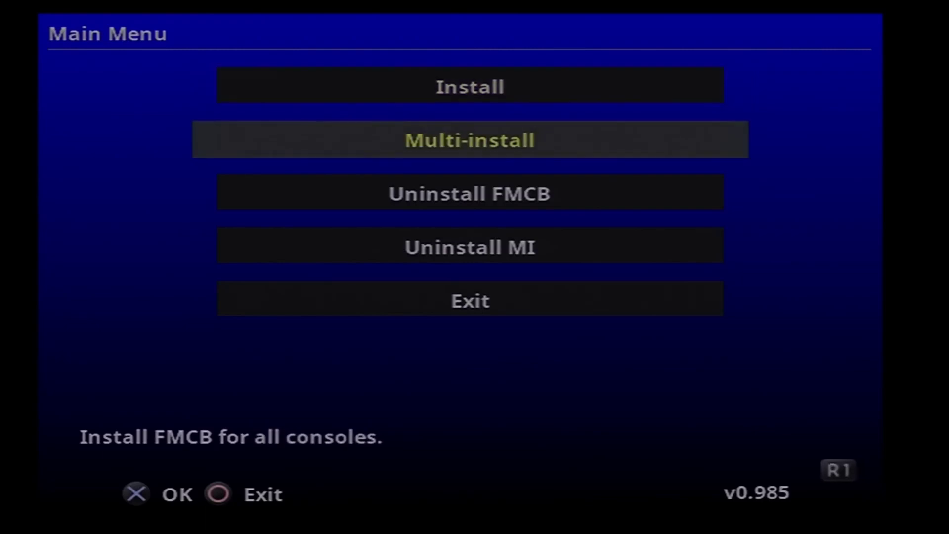